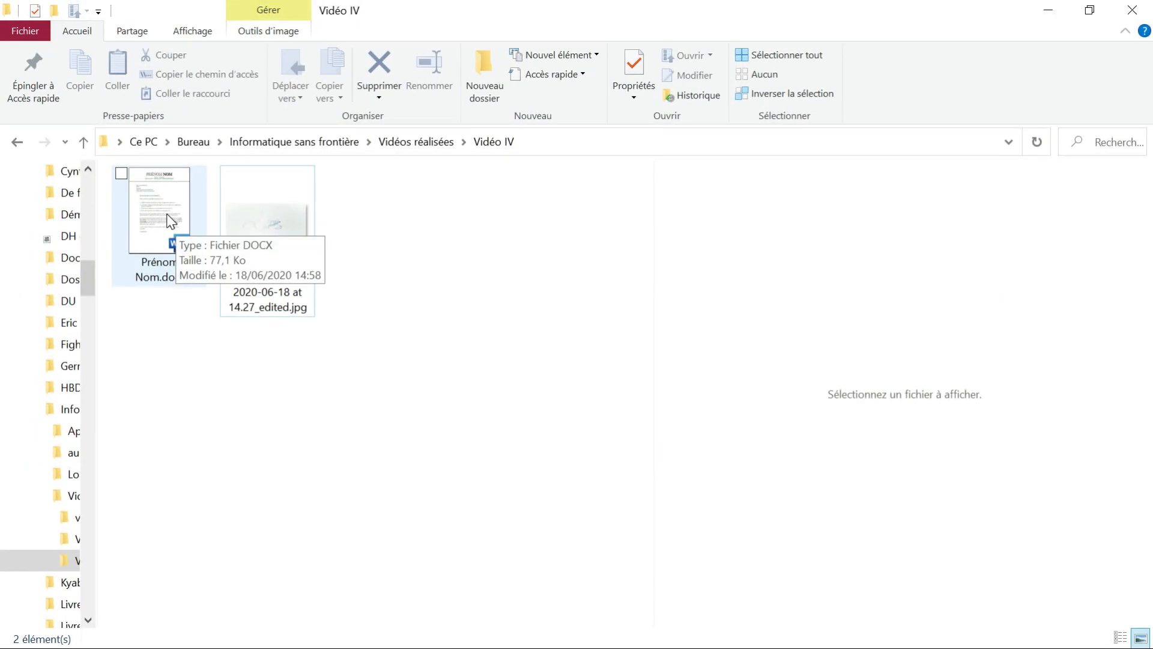
Open Prénom Nom.docx from the Vidéo IV folder in Word
double_click(171, 220)
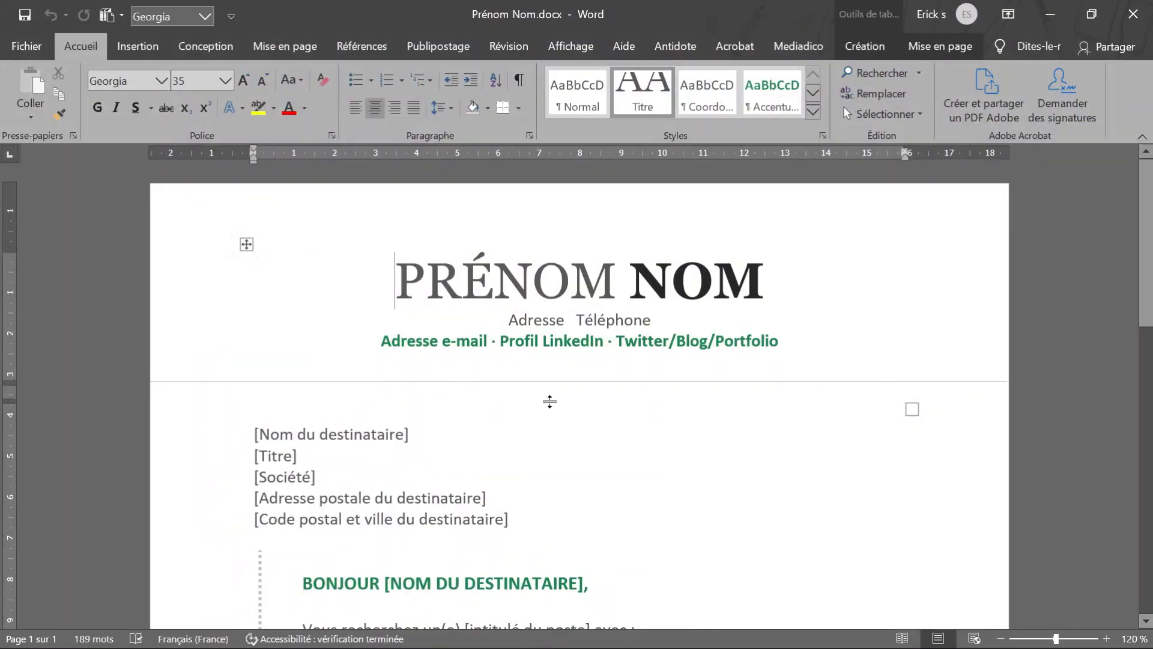
Read through the cover letter from its header to the signature area below "Cordialement"
scroll(580, 396, "down", 12)
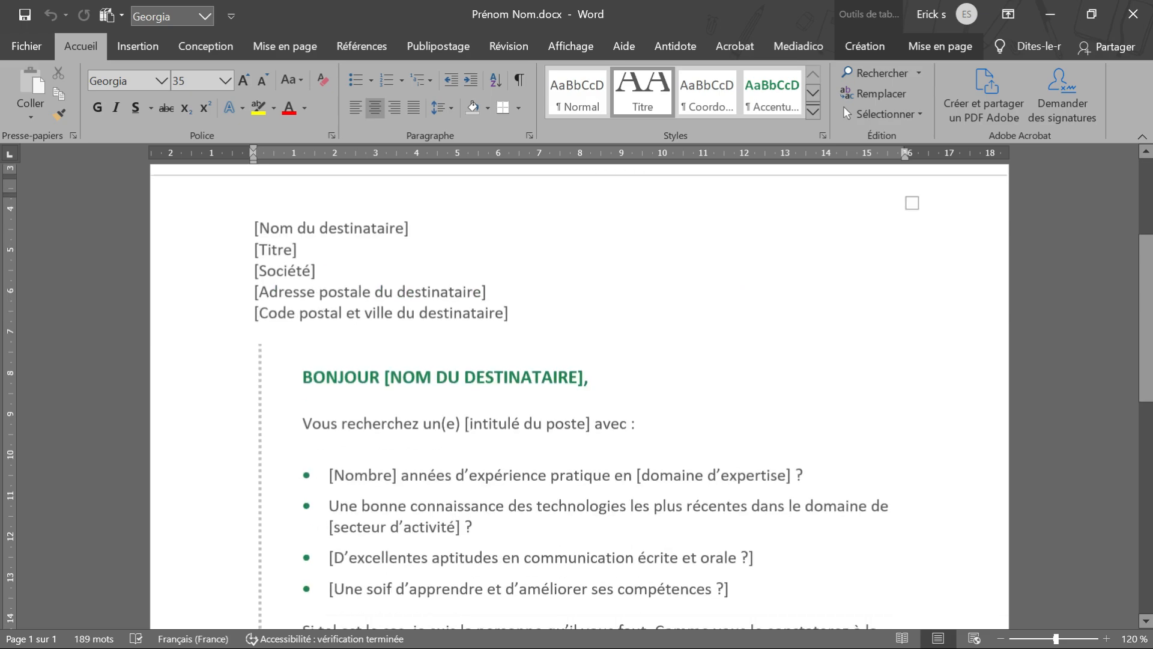
scroll(580, 397, "up", 12)
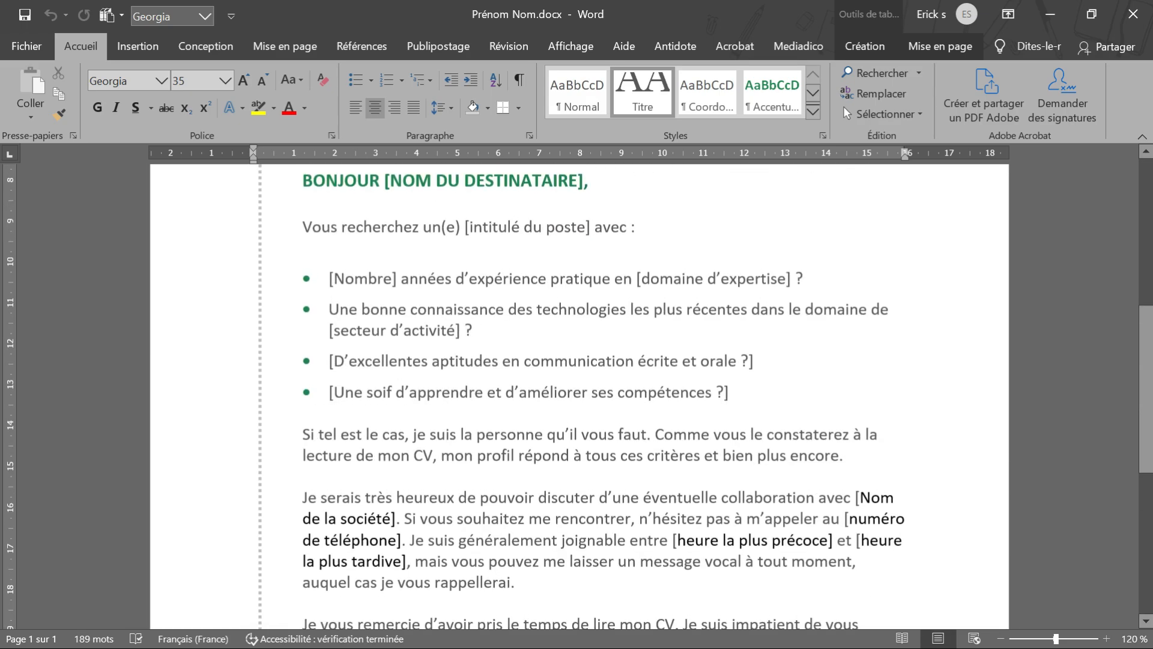
scroll(580, 396, "down", 12)
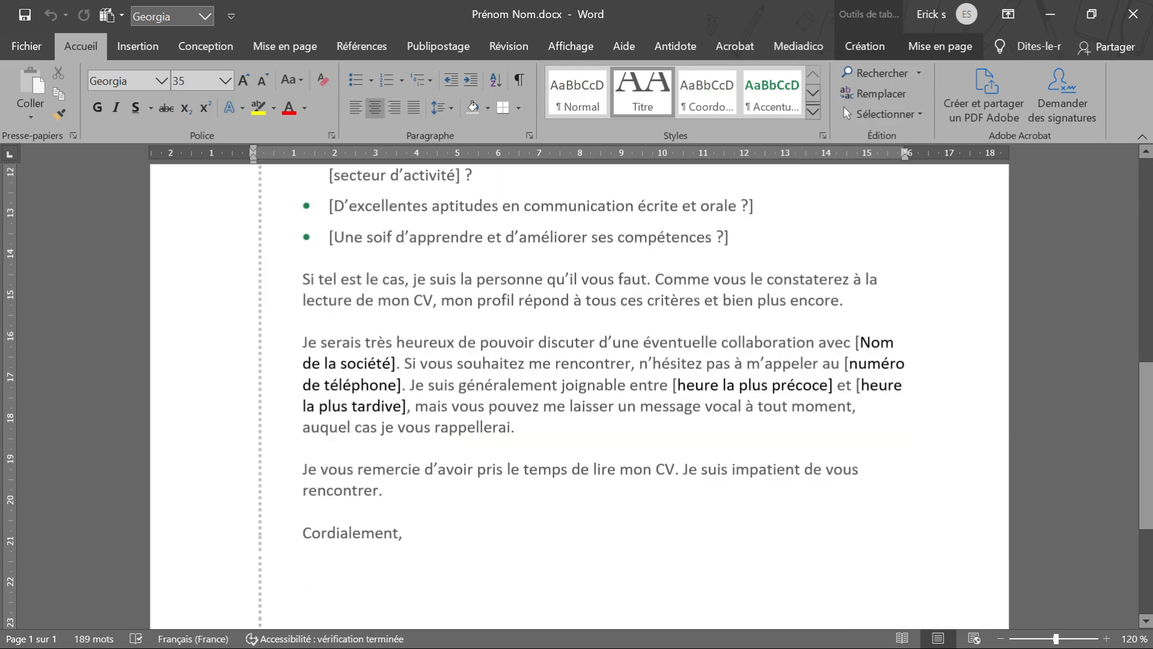
scroll(579, 396, "up", 12)
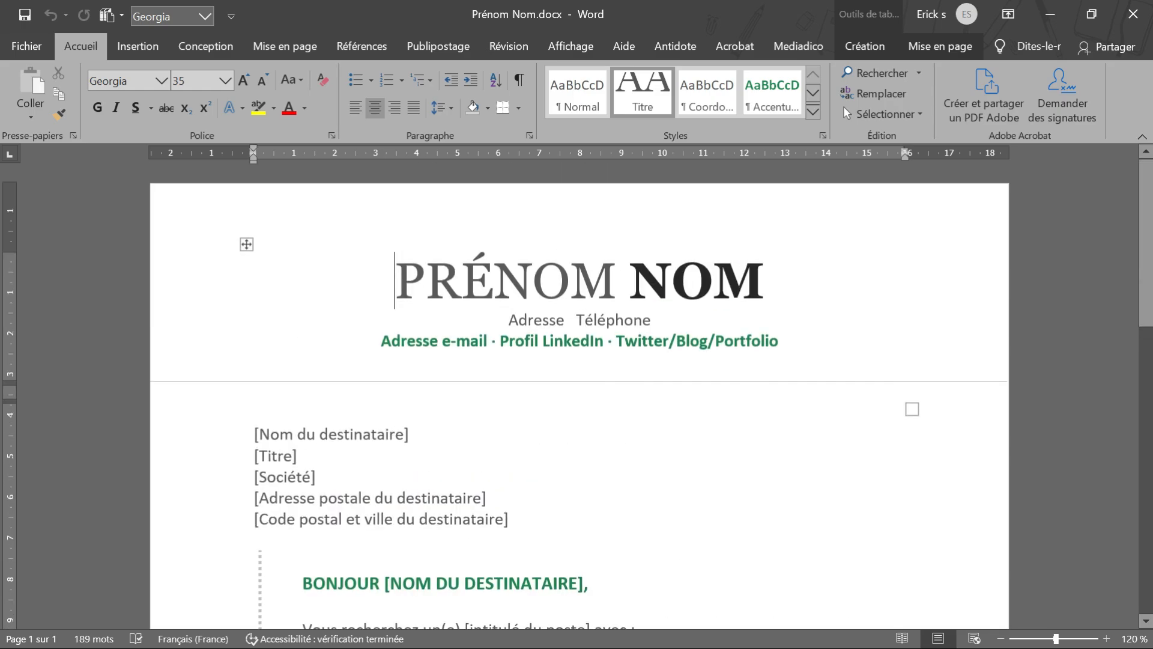
scroll(580, 397, "down", 3)
scroll(580, 396, "down", 9)
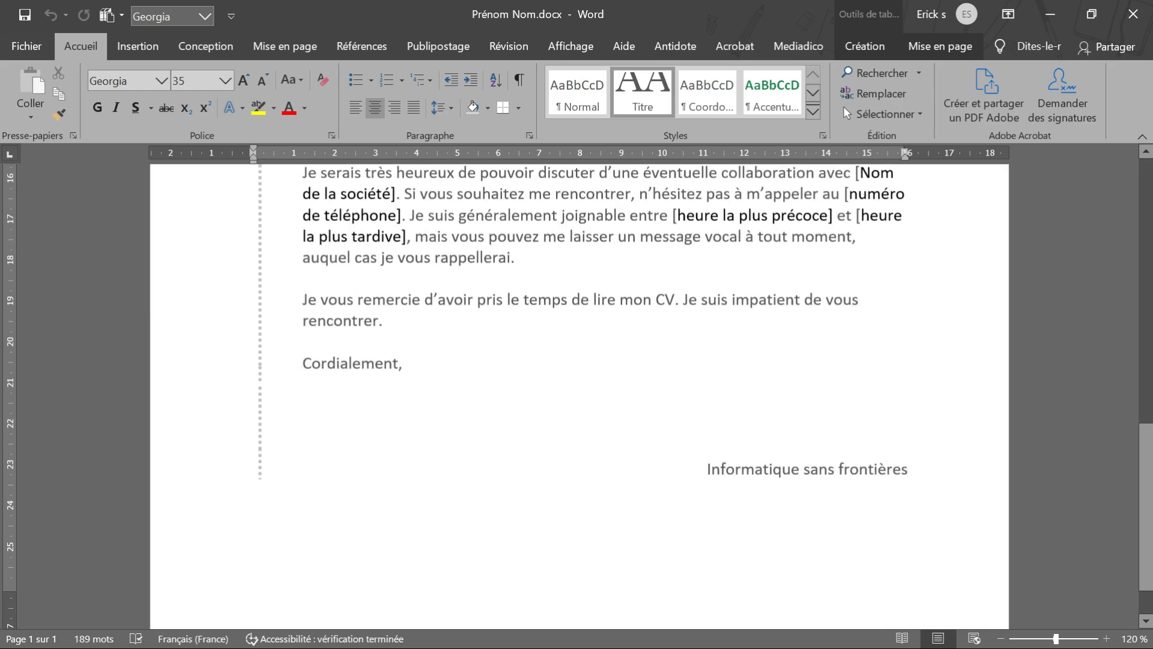
scroll(580, 397, "up", 12)
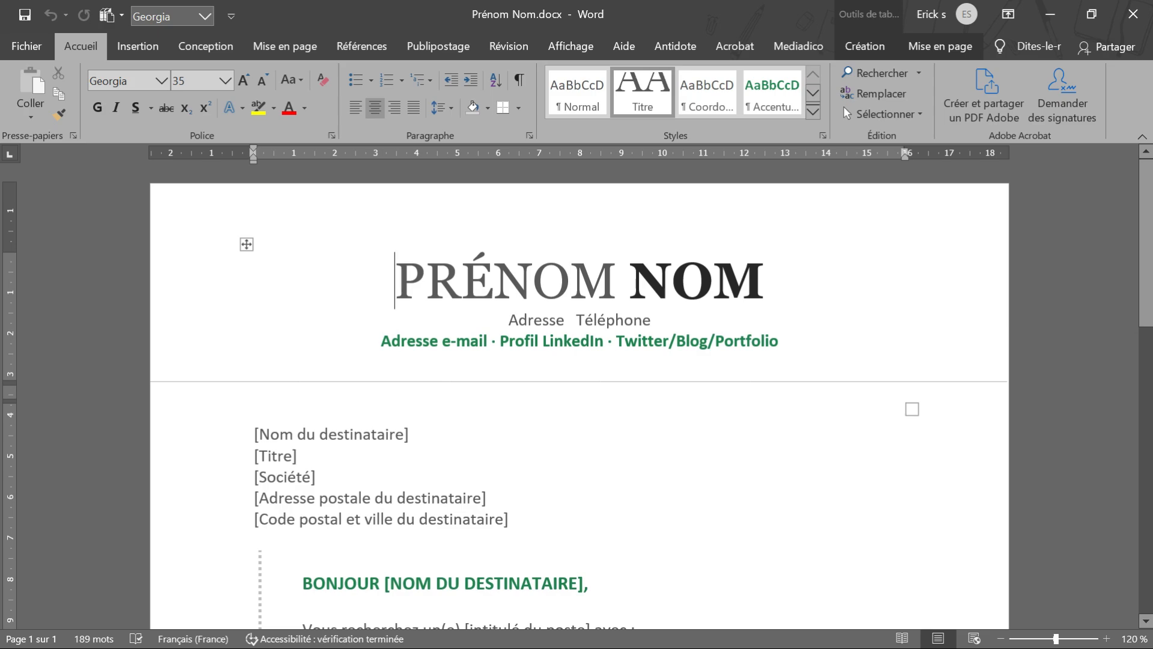
scroll(579, 396, "down", 12)
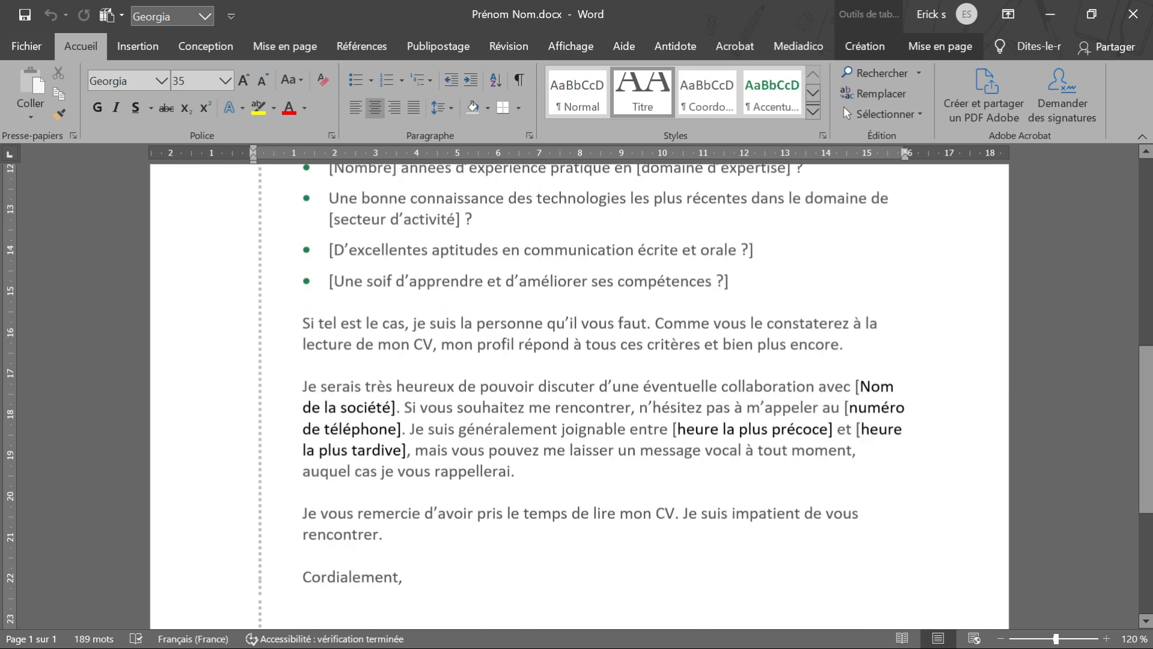
scroll(579, 396, "up", 12)
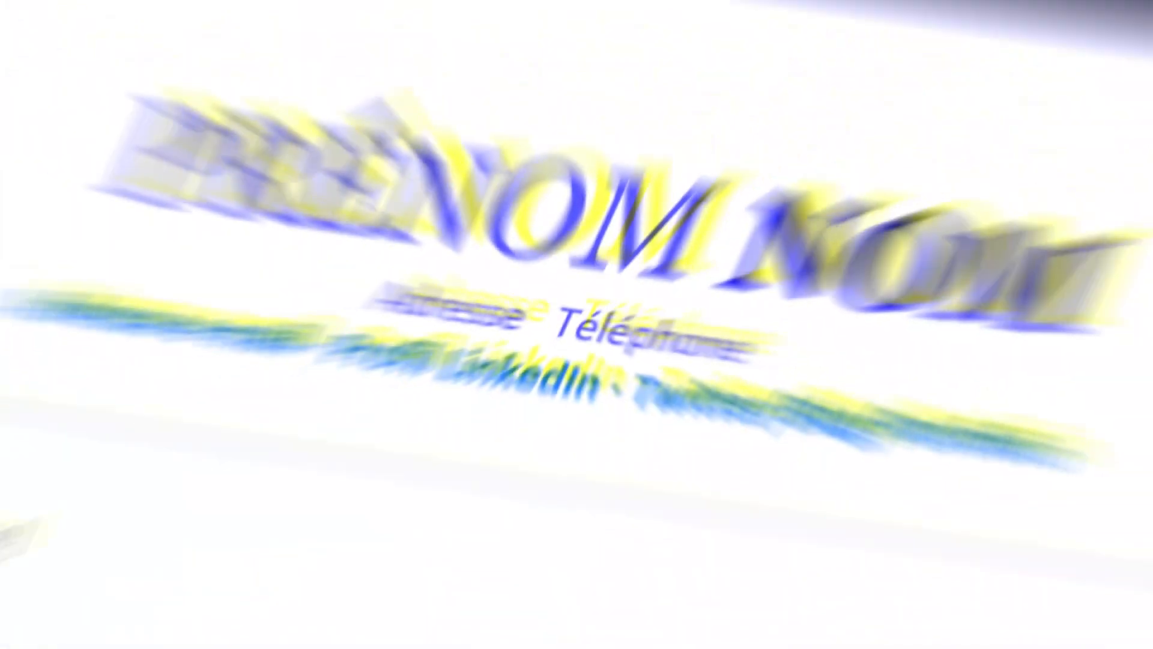
scroll(580, 396, "down", 8)
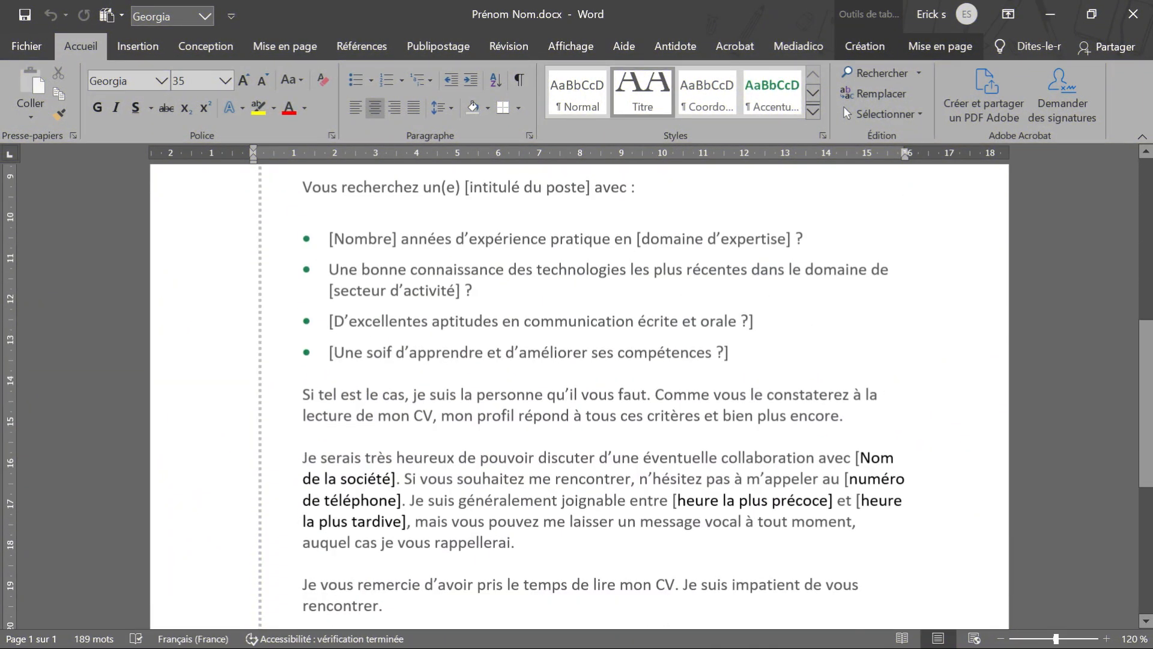
scroll(580, 396, "down", 4)
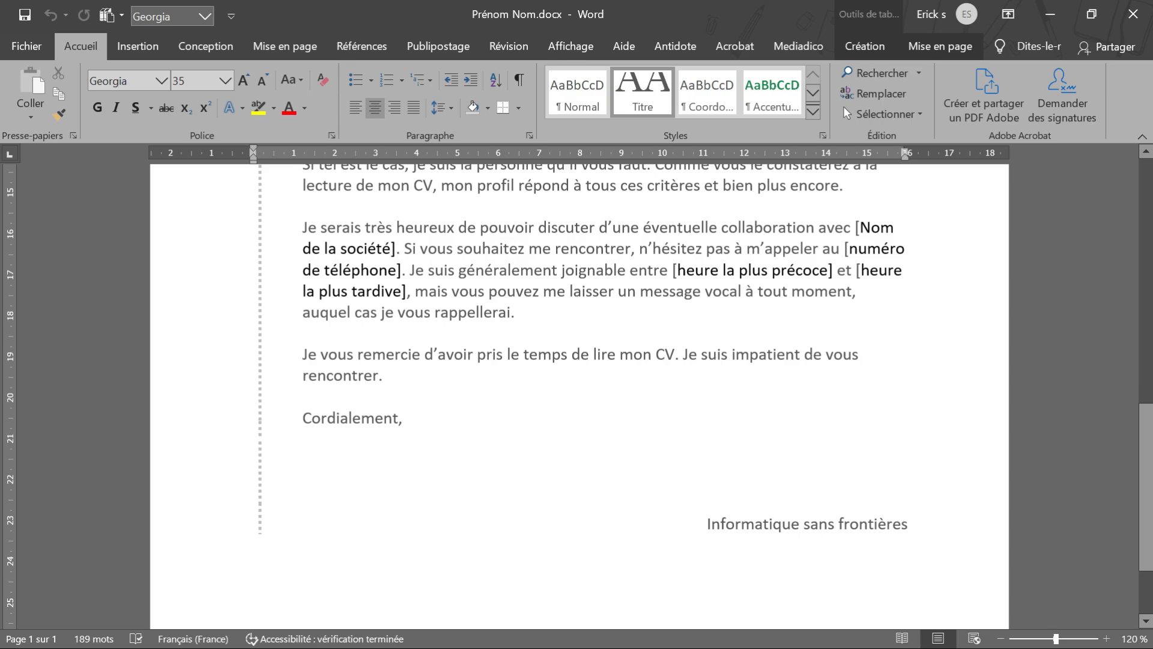
scroll(579, 396, "up", 12)
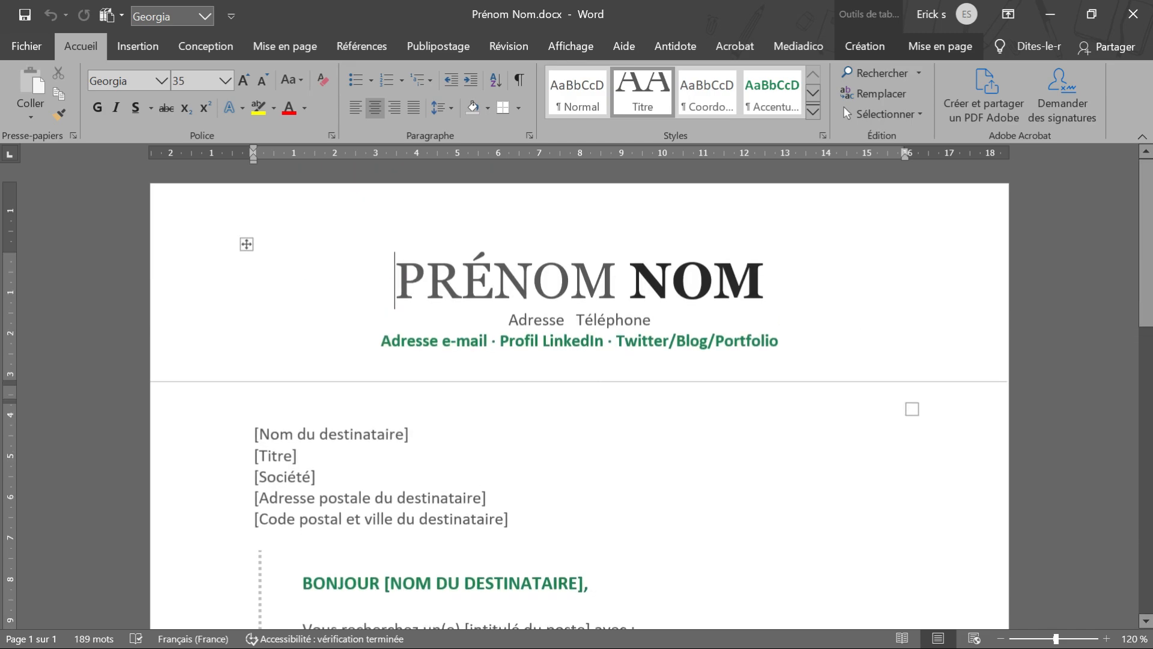
scroll(579, 397, "down", 6)
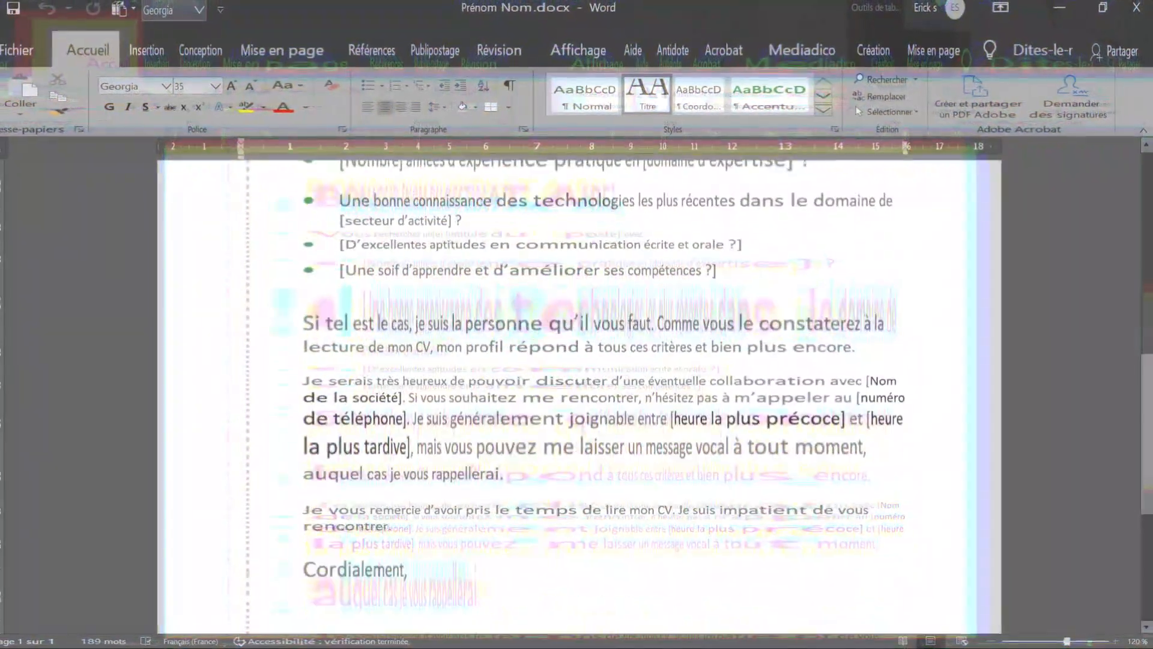
scroll(579, 396, "down", 4)
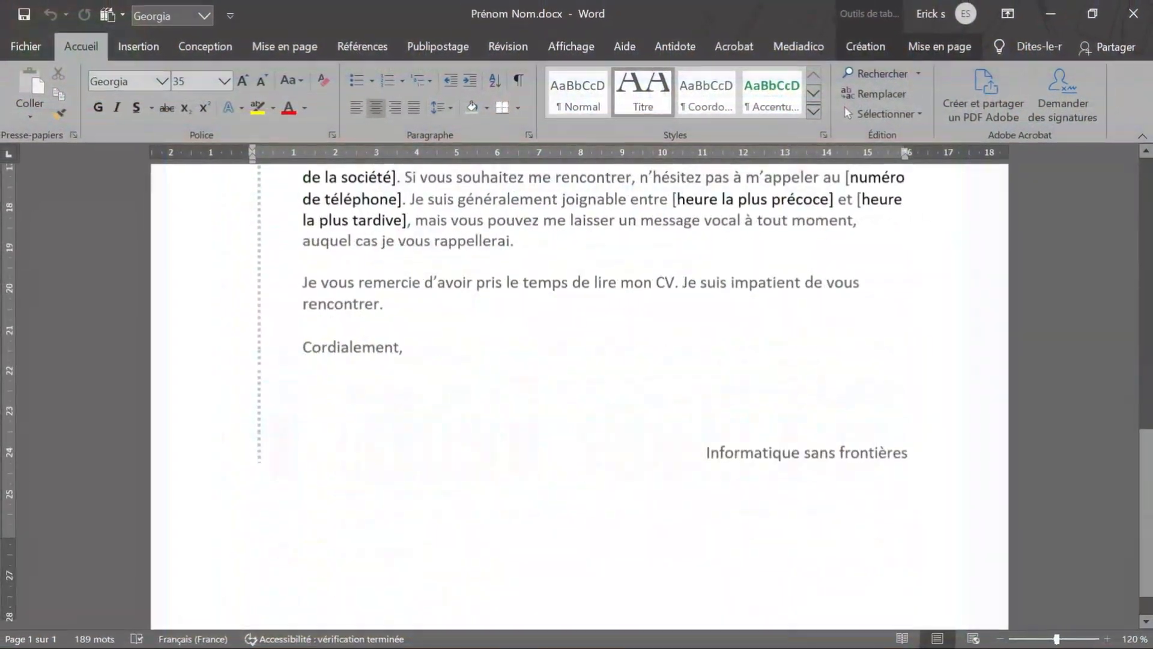
scroll(579, 397, "up", 12)
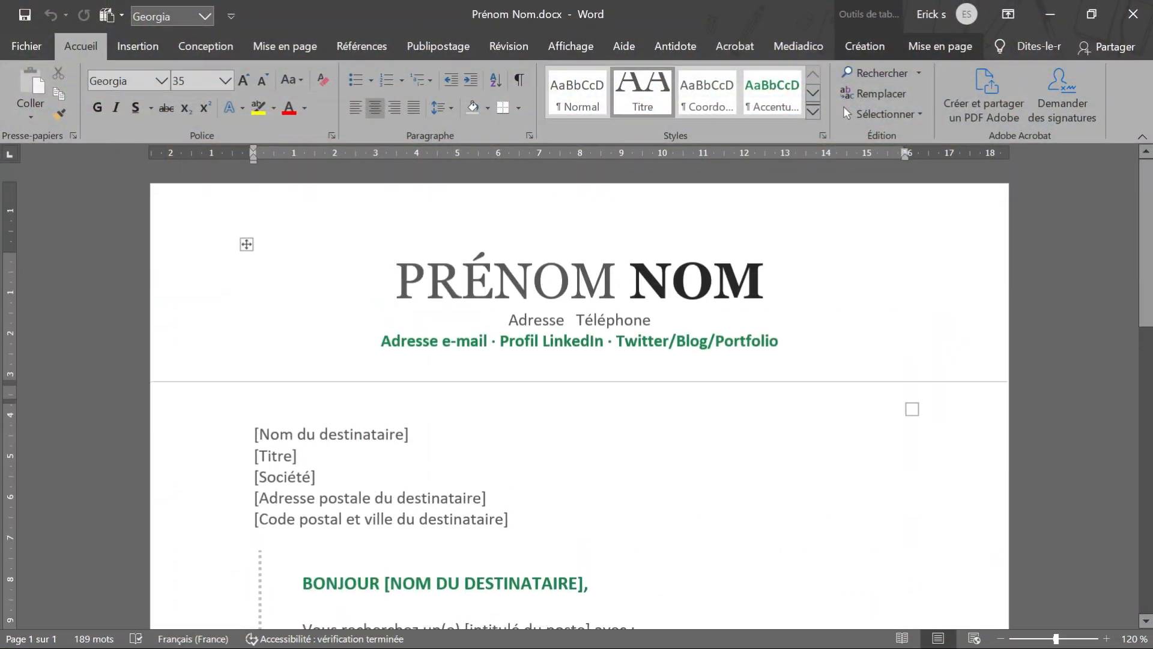
scroll(580, 397, "down", 12)
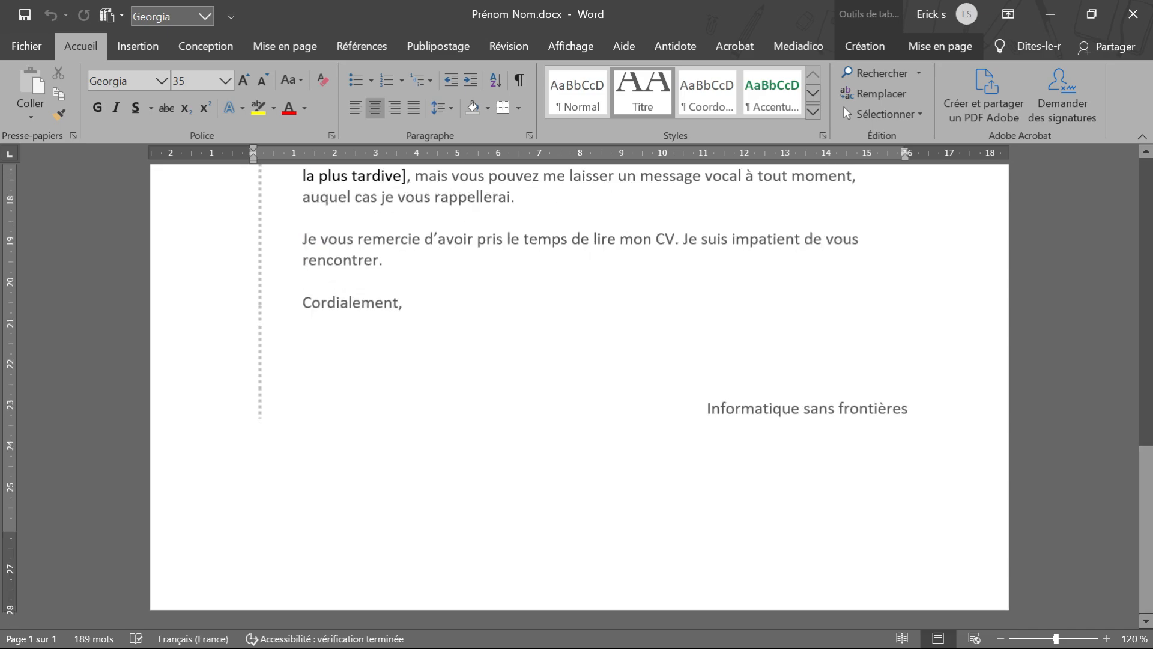
scroll(580, 397, "up", 12)
scroll(579, 396, "down", 12)
Save a copy of the letter as Prénom Nom.pdf in the Vidéo IV folder, using the PDF file type
left_click(33, 49)
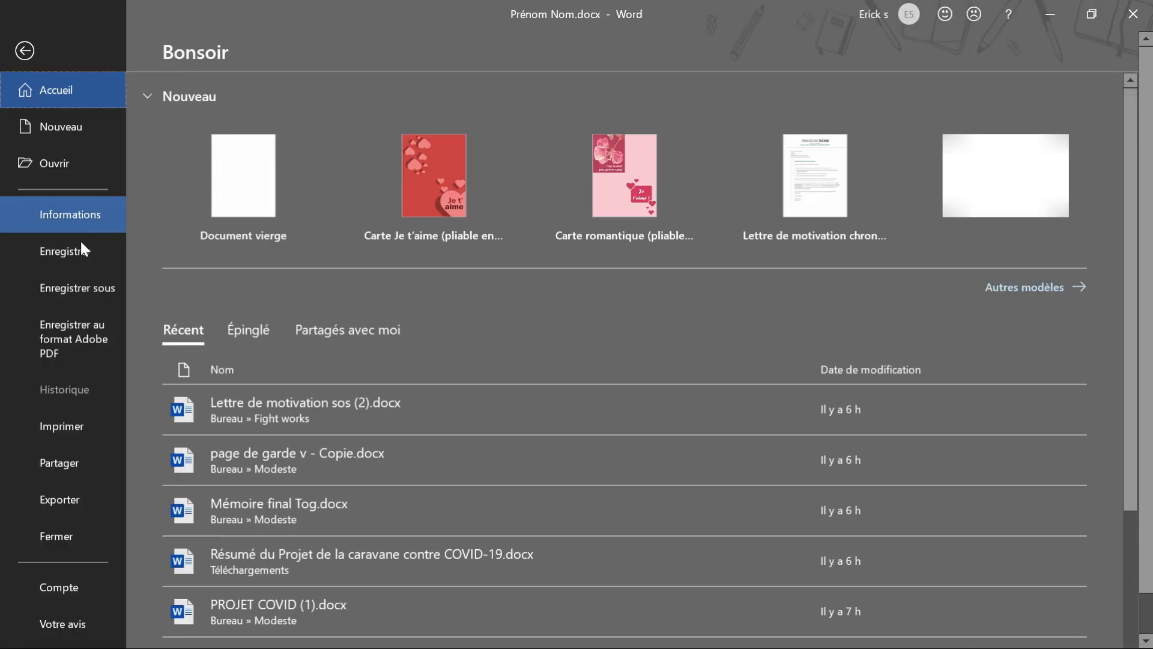
left_click(85, 288)
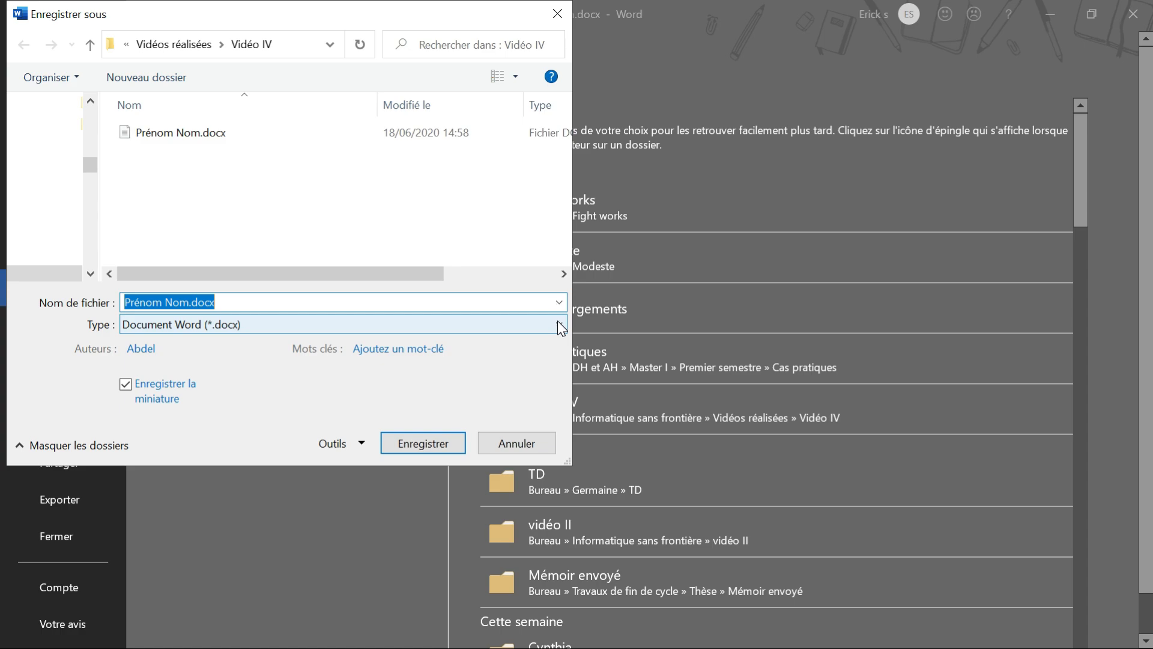
left_click(559, 328)
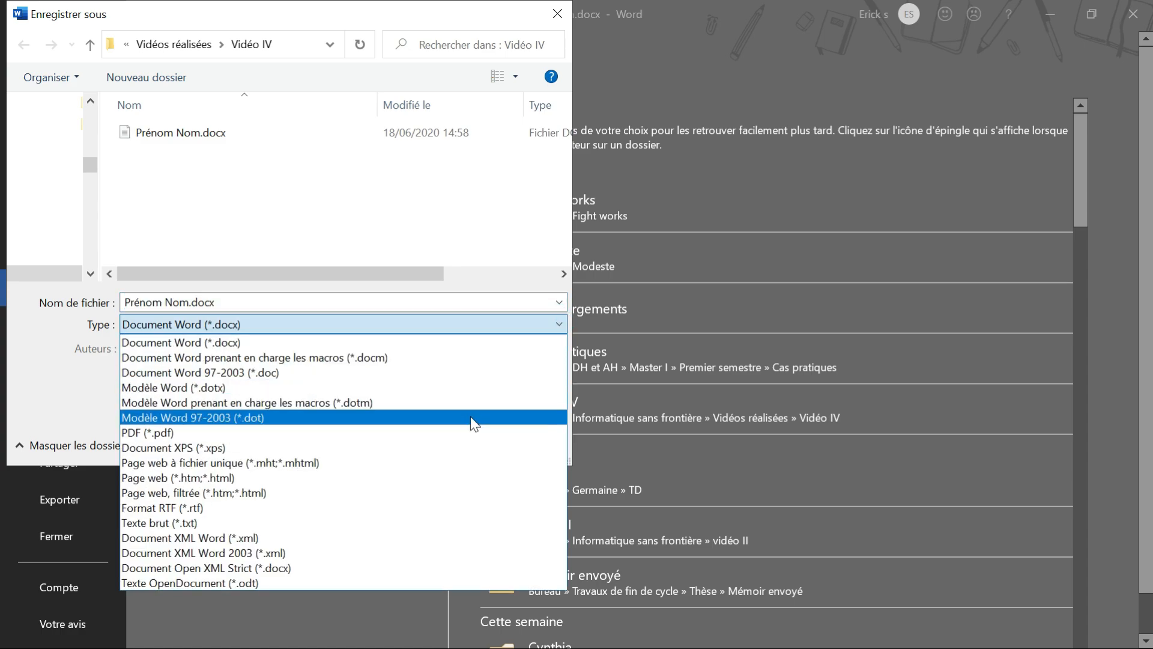
left_click(468, 433)
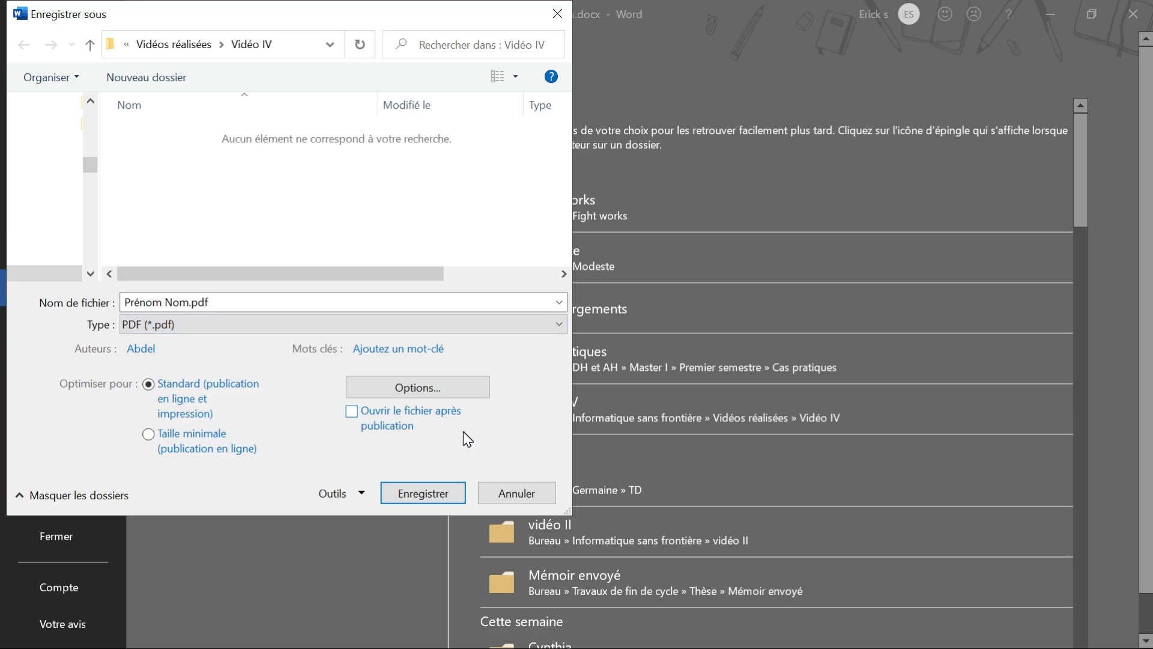
left_click(419, 493)
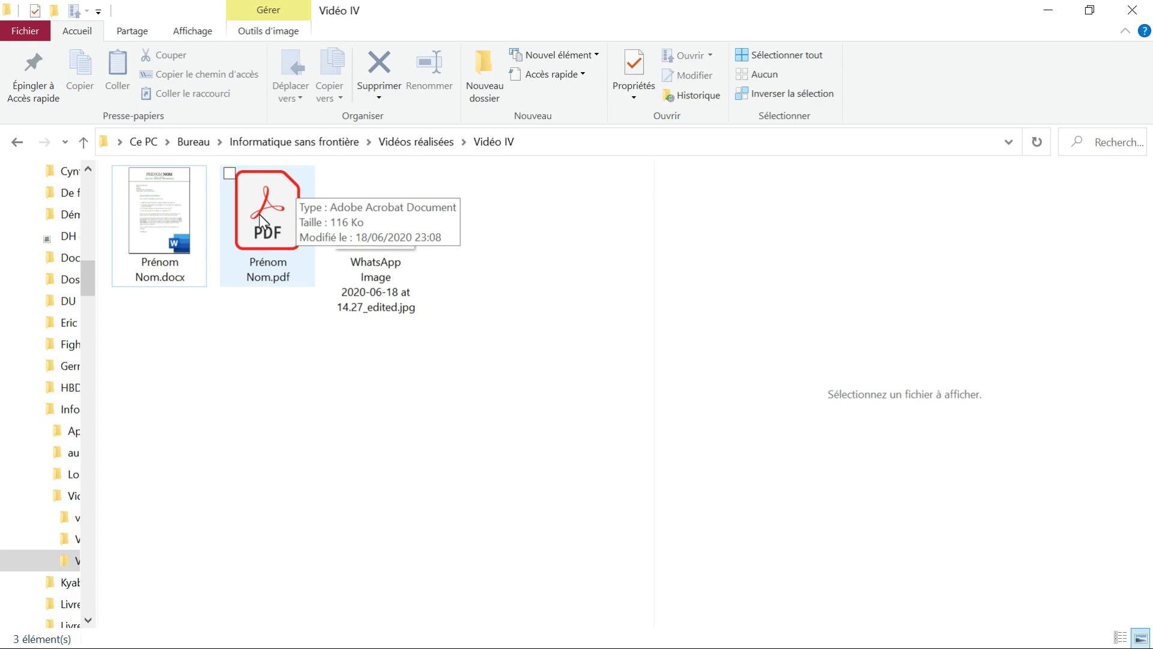
Open Prénom Nom.pdf from the Vidéo IV folder with Adobe Acrobat DC and go to the signature area below "Cordialement"
left_click(263, 219)
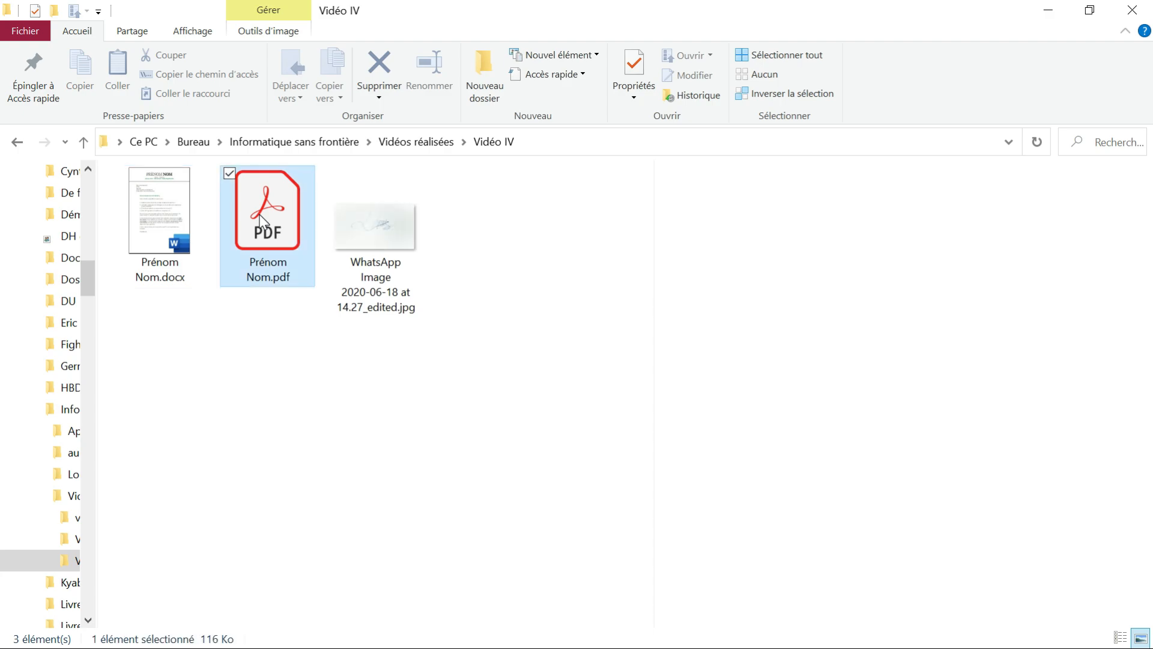
right_click(264, 221)
mouse_move(235, 359)
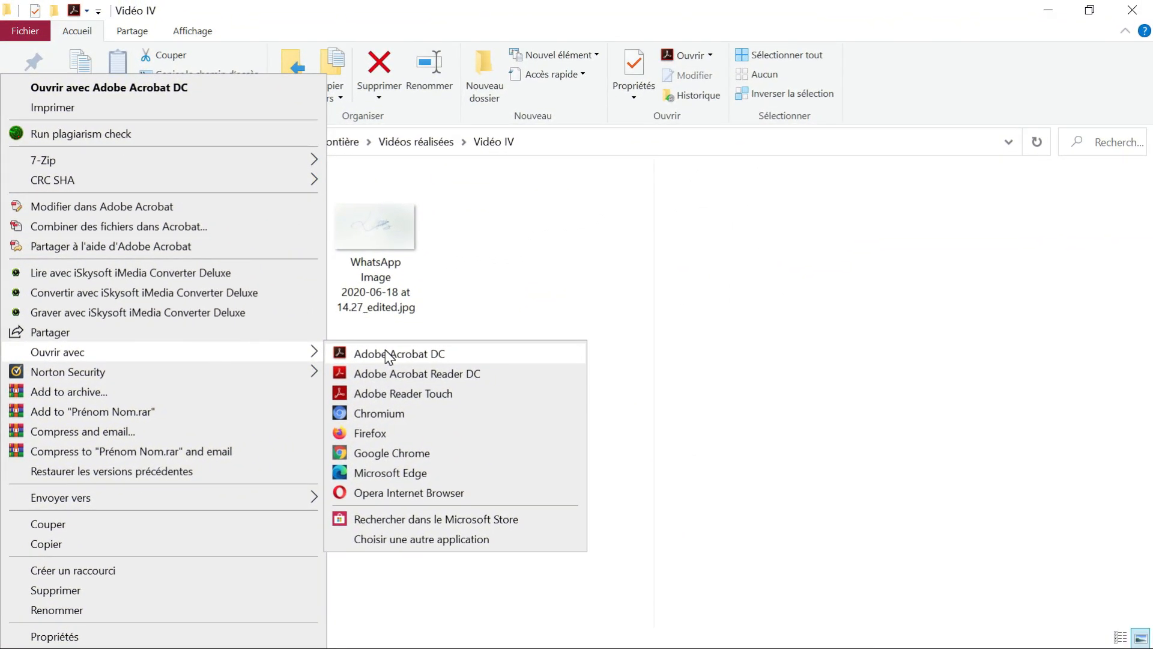
left_click(387, 355)
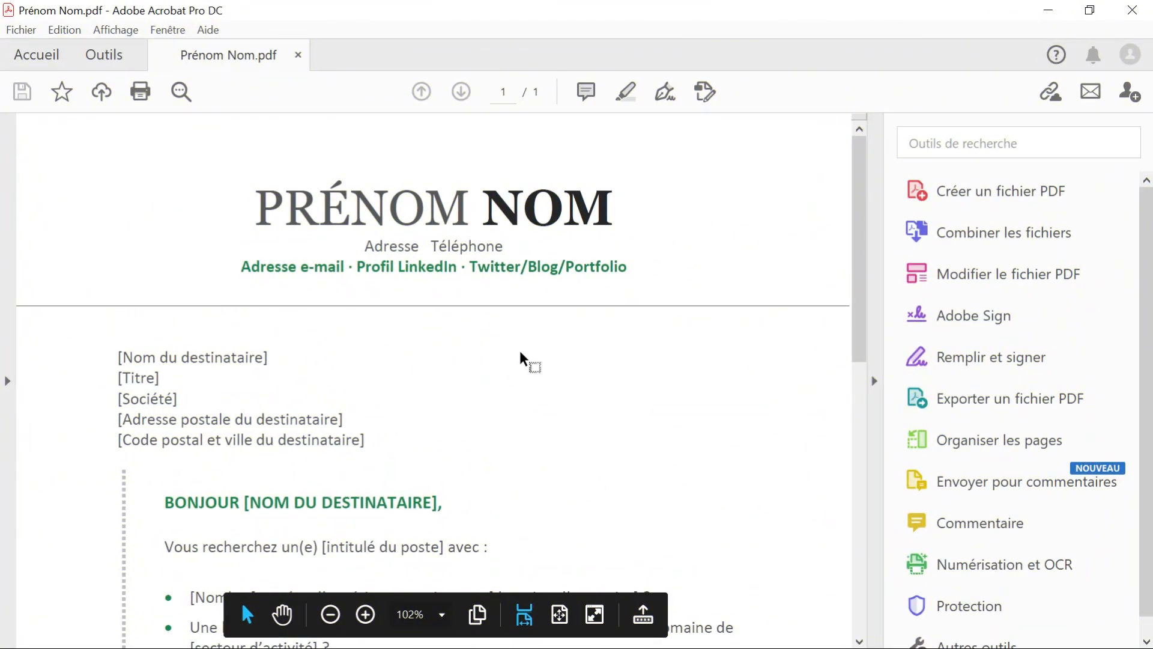
scroll(520, 371, "down", 10)
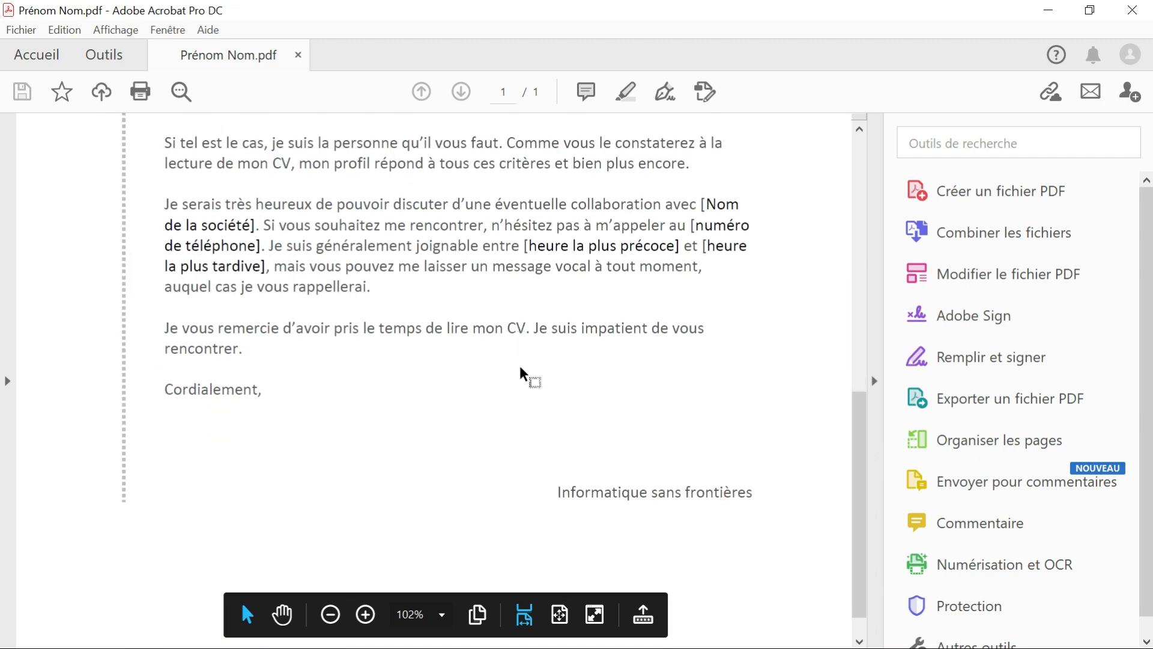
scroll(520, 371, "up", 10)
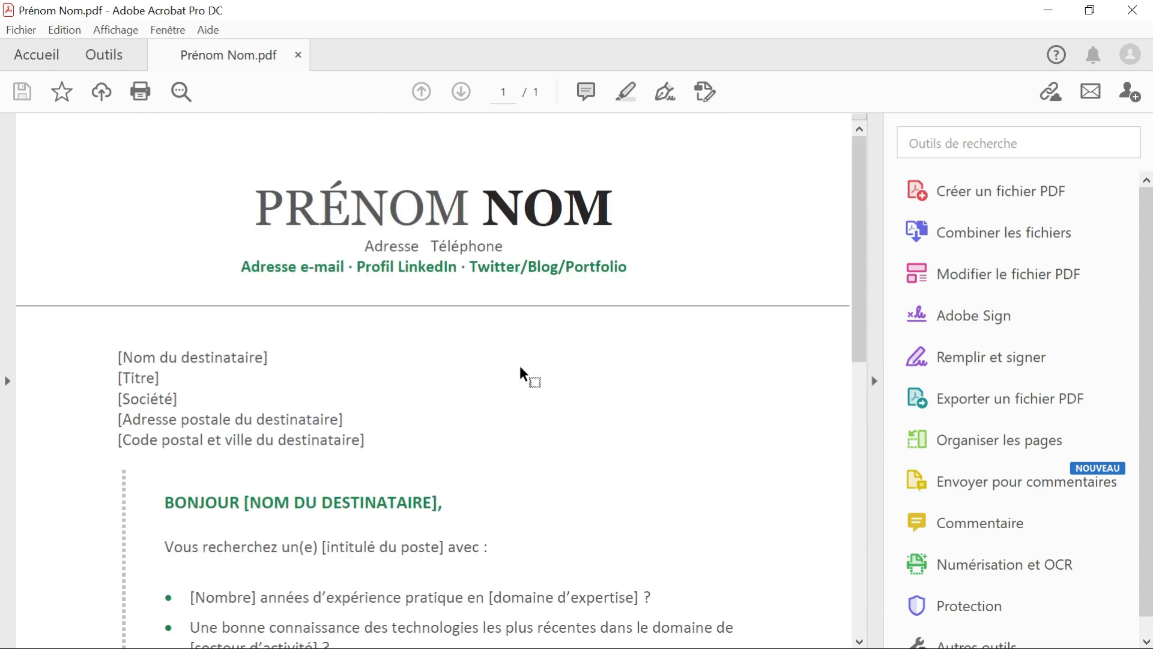
scroll(521, 373, "down", 10)
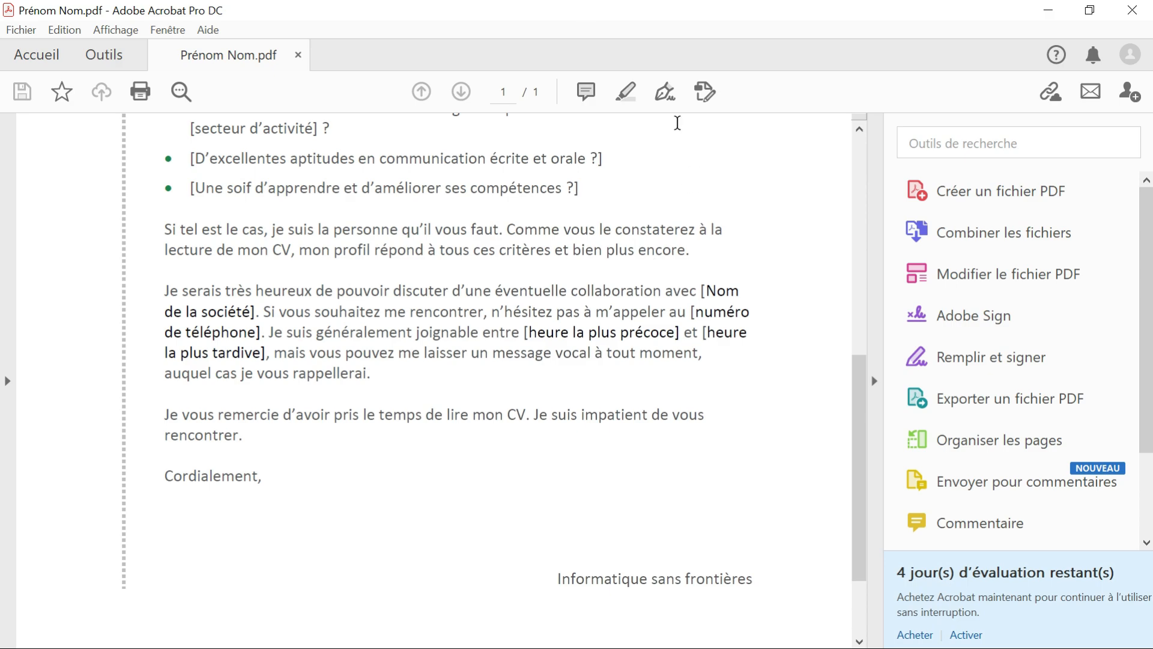
Start filling and signing the PDF and begin adding new initials (paraphe)
left_click(662, 93)
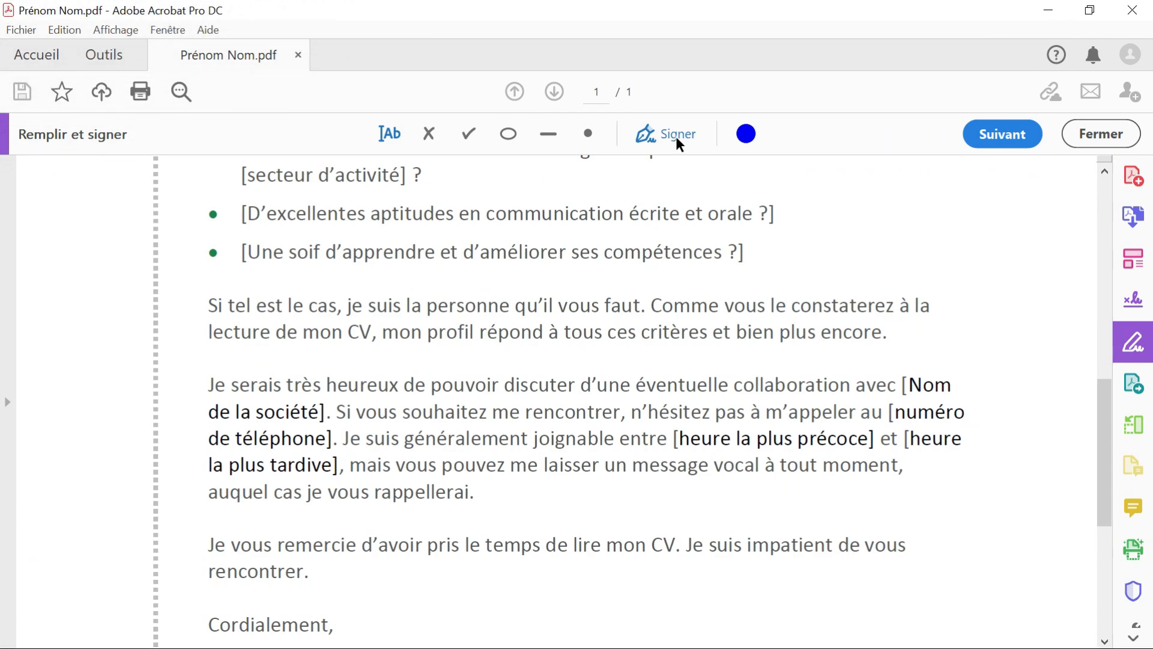
left_click(676, 136)
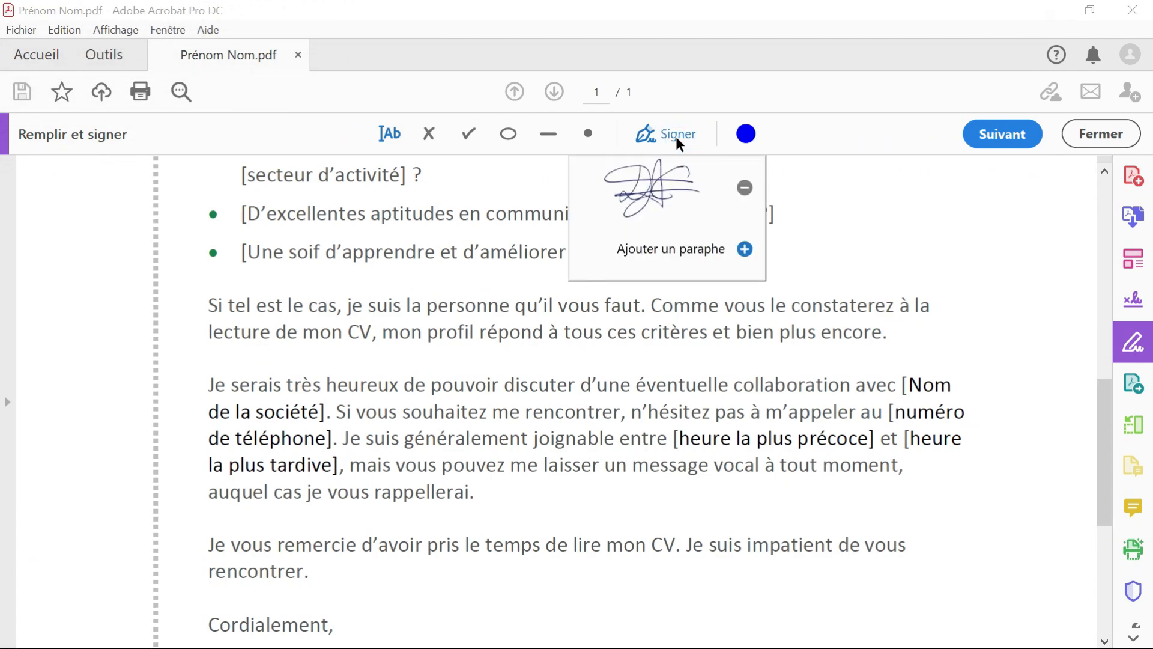
left_click(671, 257)
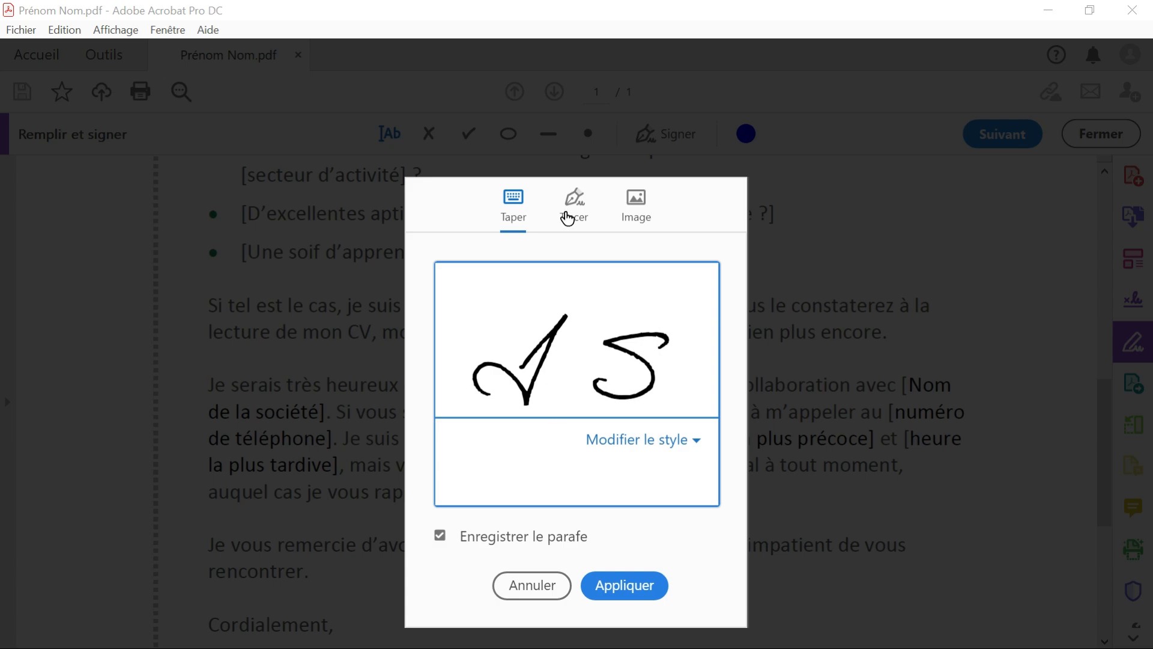
Try drawing the initials freehand with the Tracer option
left_click(568, 220)
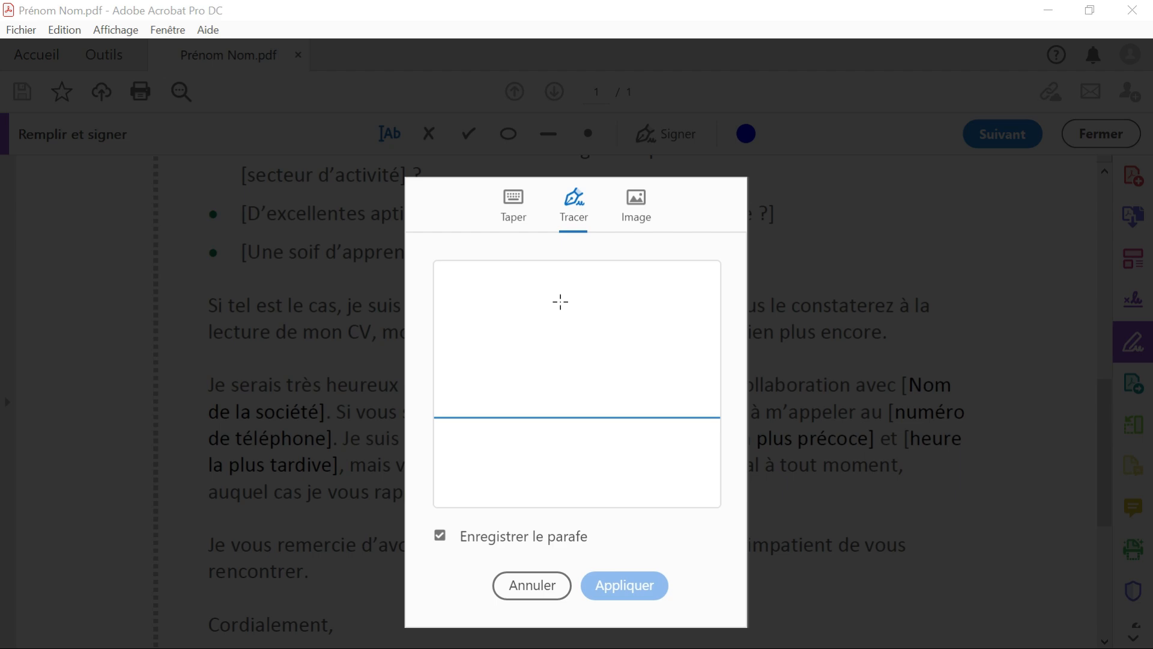
mouse_move(562, 302)
left_mouse_down()
mouse_move(481, 384)
mouse_move(658, 377)
left_mouse_up()
mouse_move(584, 334)
left_mouse_down()
mouse_move(726, 325)
mouse_move(489, 319)
mouse_move(658, 314)
mouse_move(687, 348)
mouse_move(683, 372)
left_mouse_up()
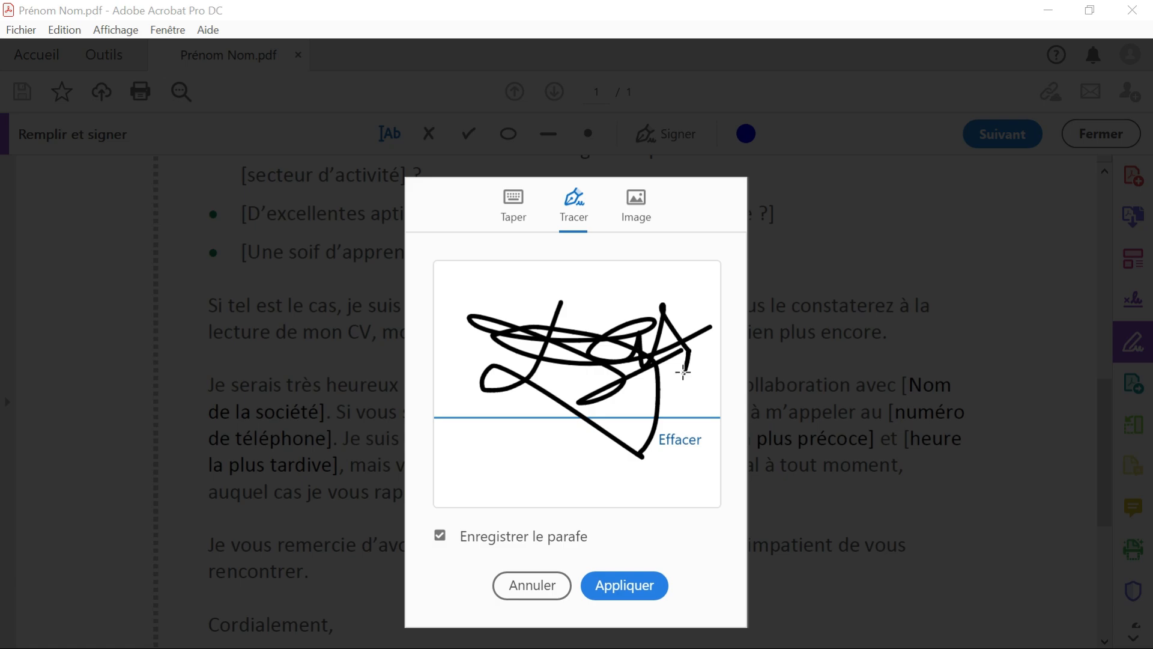
Create the initials from the image IMG_20200218_172055.jpg in the Fight works folder and apply them to the document
left_click(638, 199)
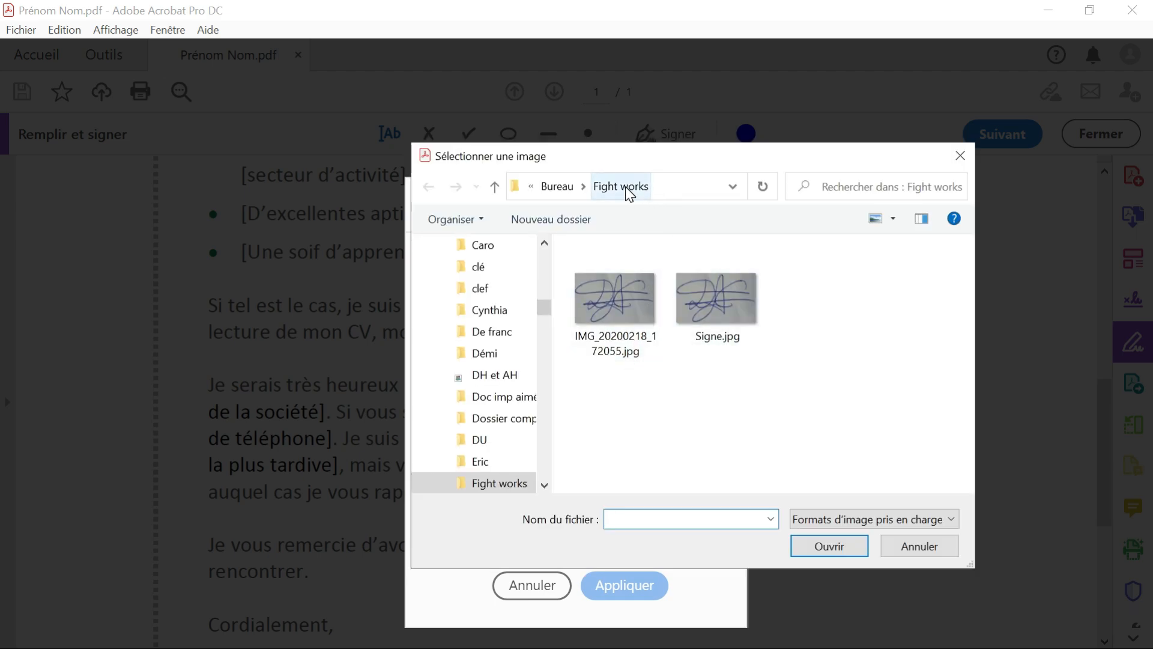
double_click(618, 303)
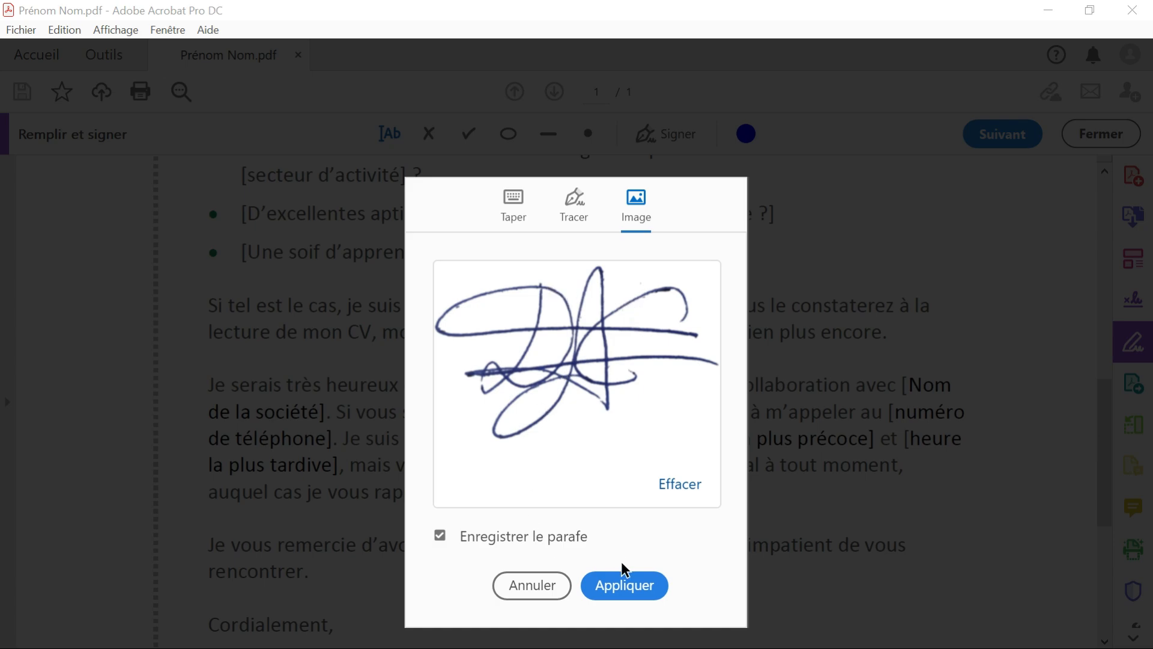
left_click(638, 592)
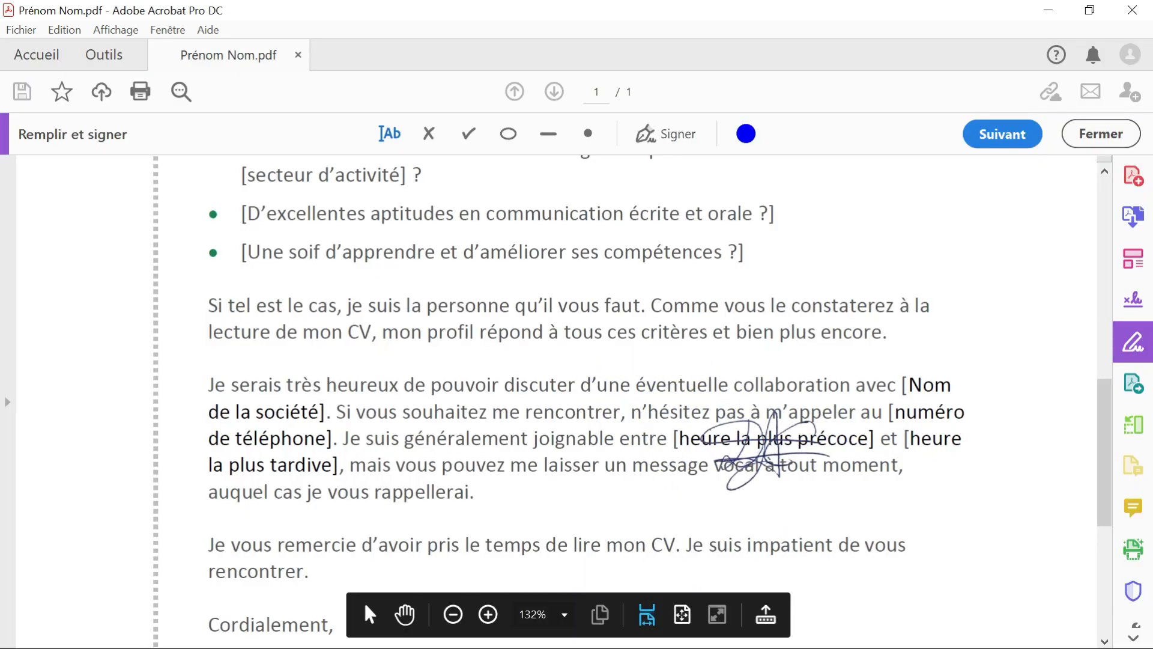
Place the initials image at the end of the letter, just above "Informatique sans frontières"
scroll(757, 510, "down", 1)
scroll(757, 510, "down", 5)
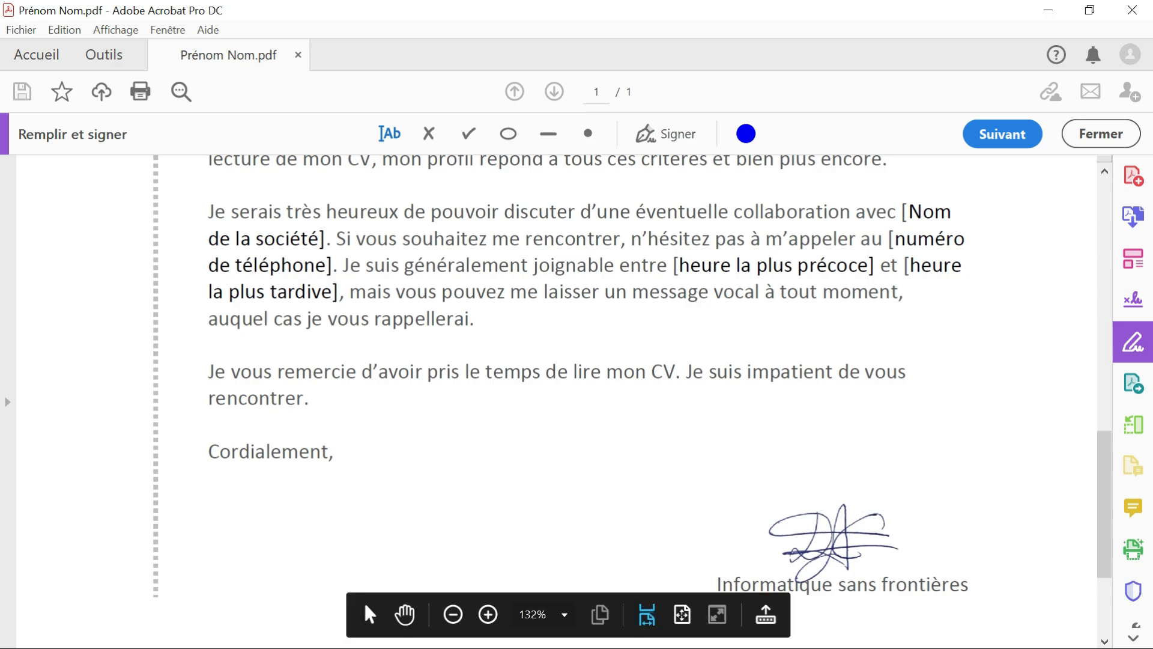
left_click(829, 539)
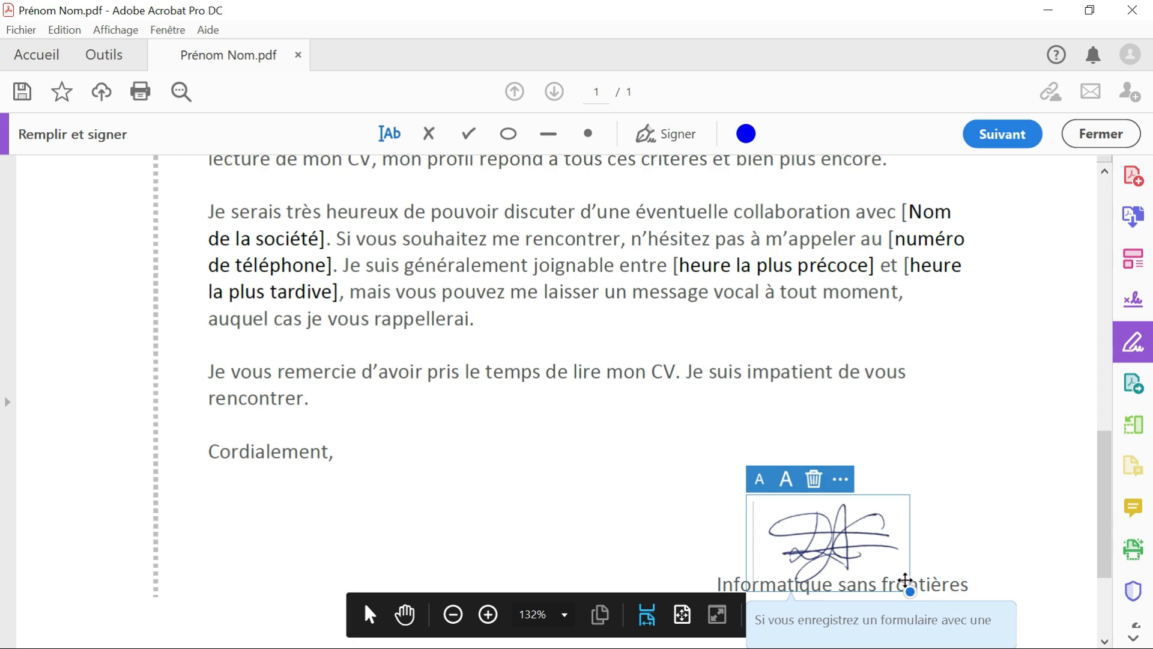
Enlarge the placed initials and reposition them so they sit just above and slightly overlap "Informatique sans frontières", then deselect them
left_click_drag(949, 596, 971, 628)
left_click_drag(928, 517, 904, 466)
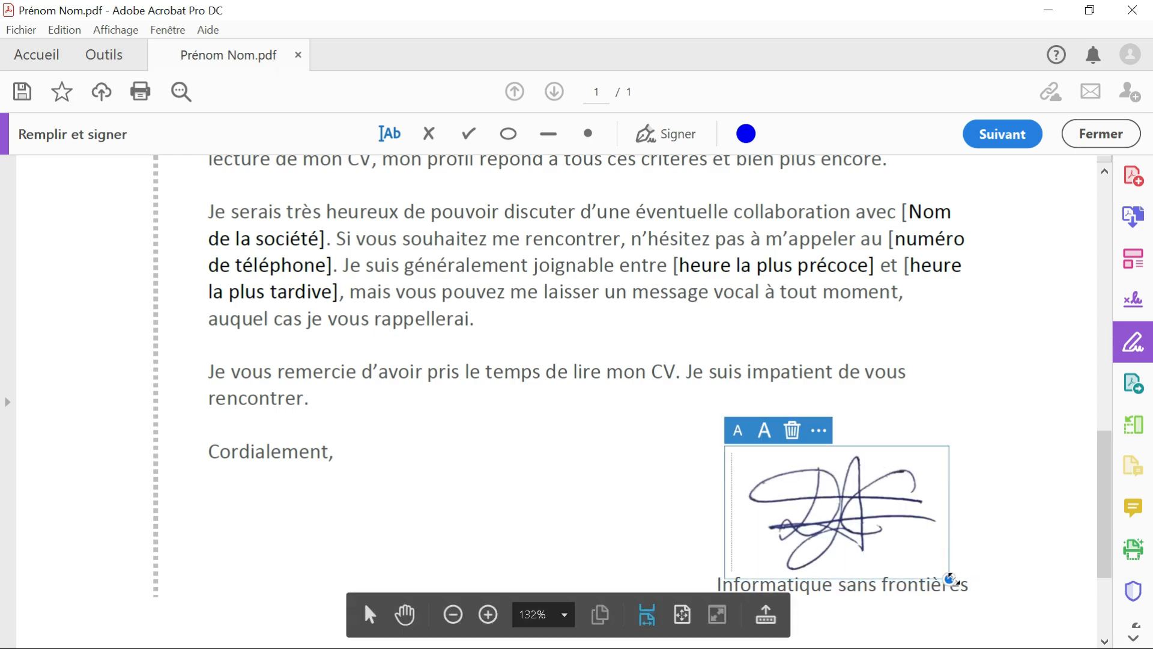
mouse_move(949, 579)
left_mouse_down()
mouse_move(865, 530)
mouse_move(944, 620)
left_mouse_up()
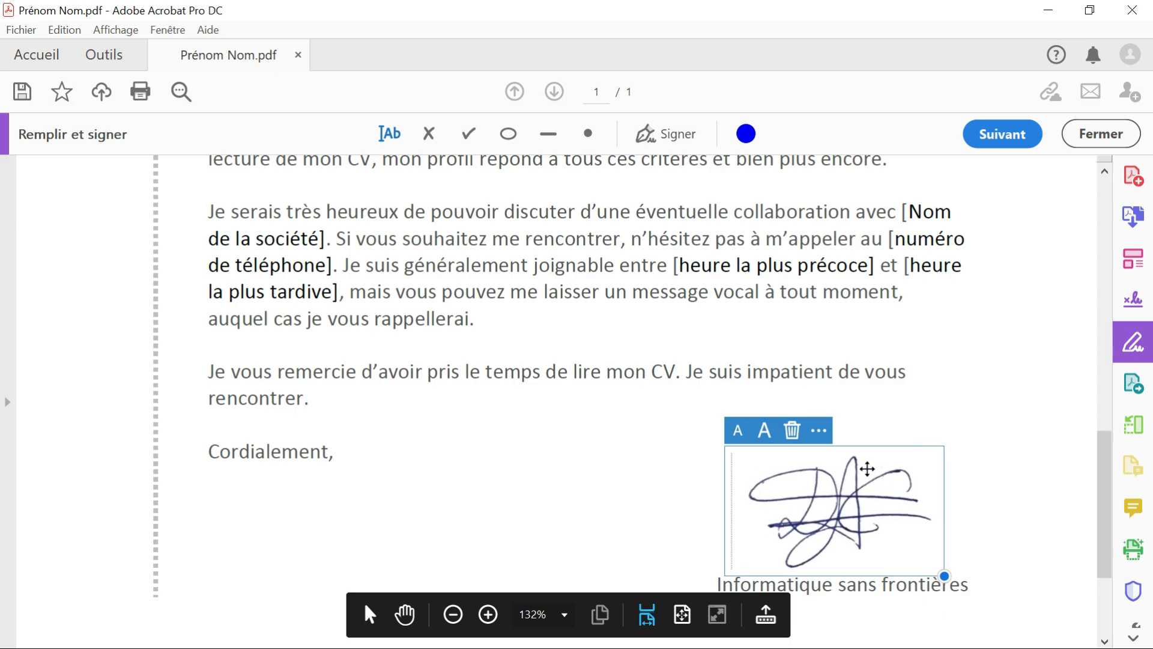
left_click_drag(867, 469, 859, 482)
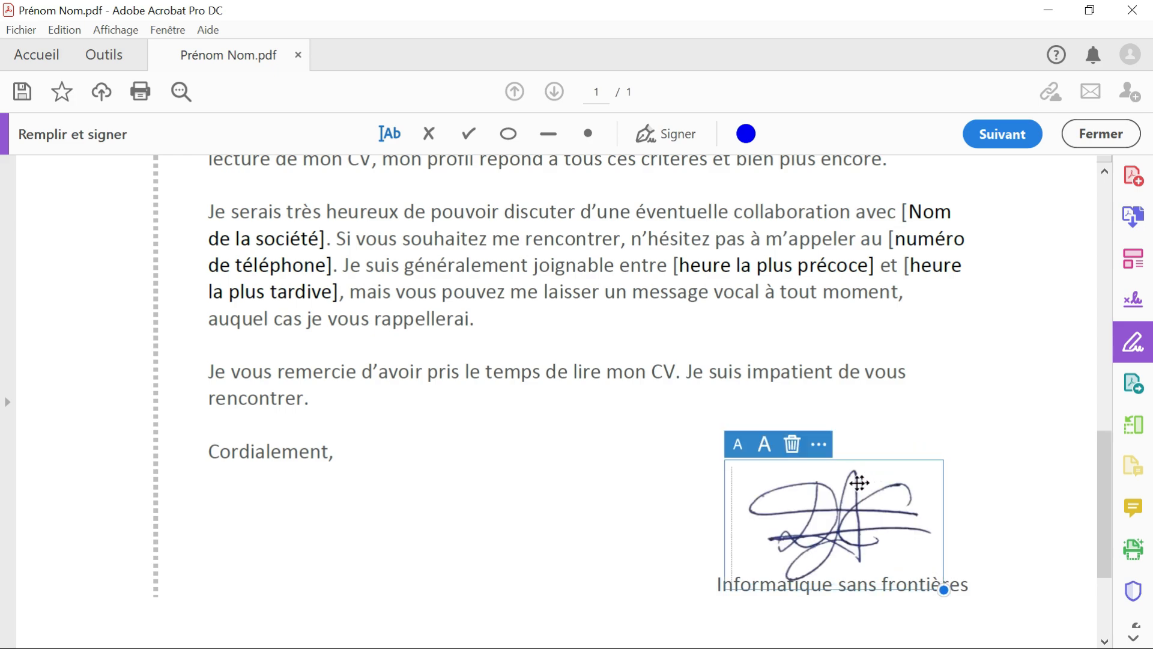
left_click(578, 522)
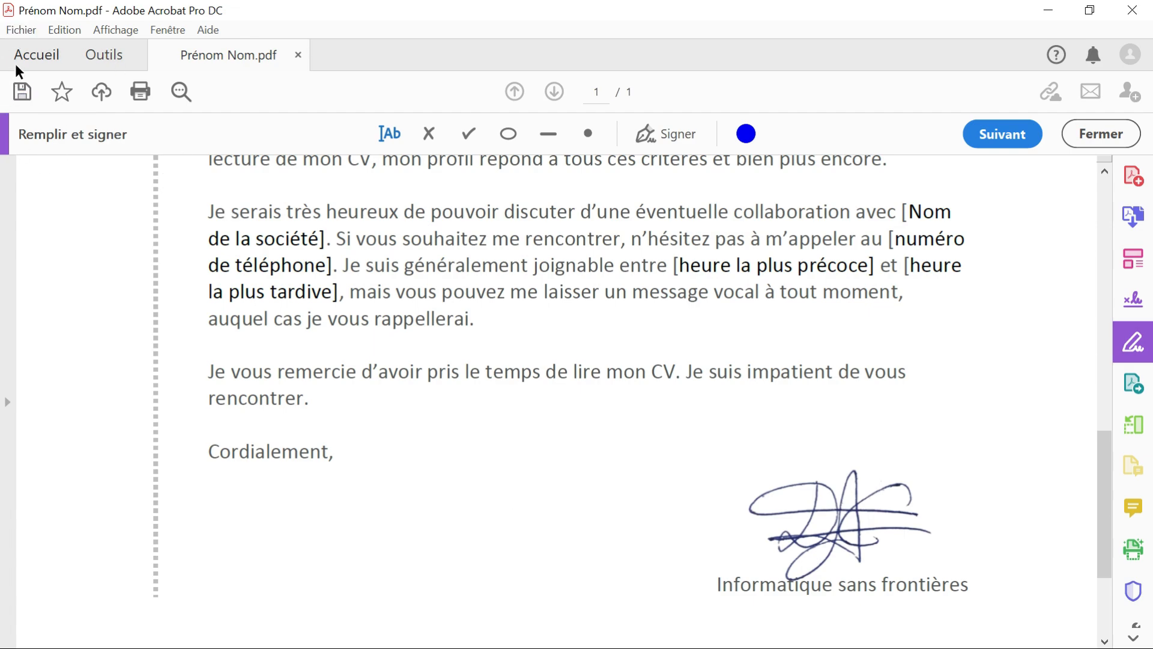
Save the signed PDF as Prénom Nom.pdf in the Vidéo IV folder, replacing the existing file, and close Acrobat
left_click(18, 30)
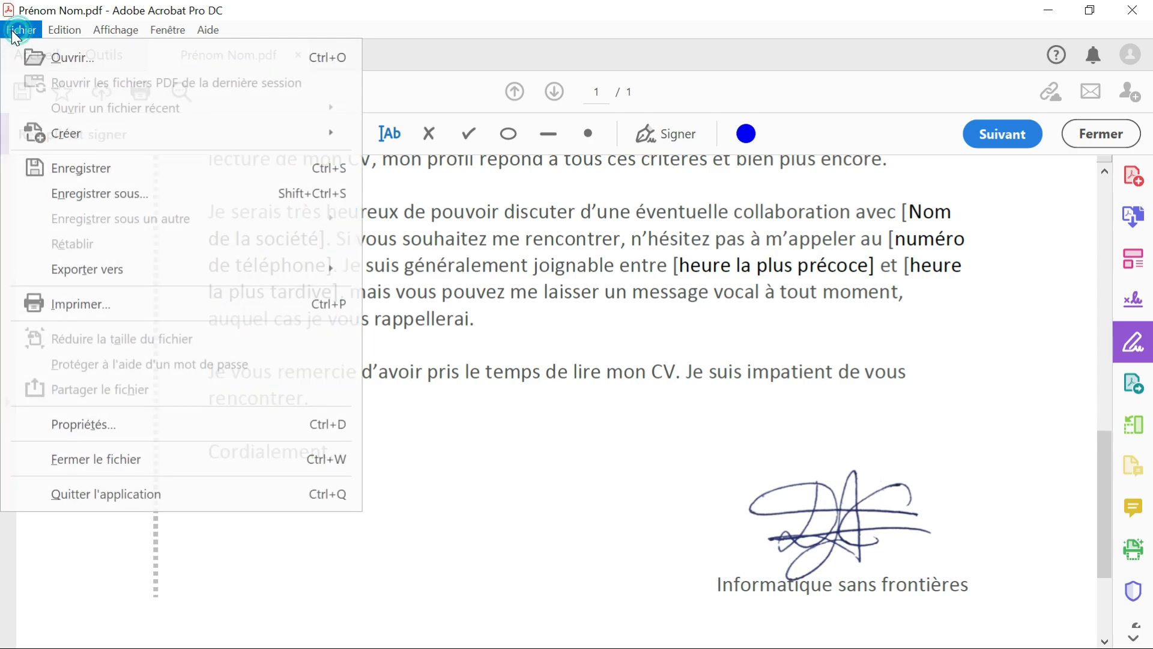
left_click(114, 194)
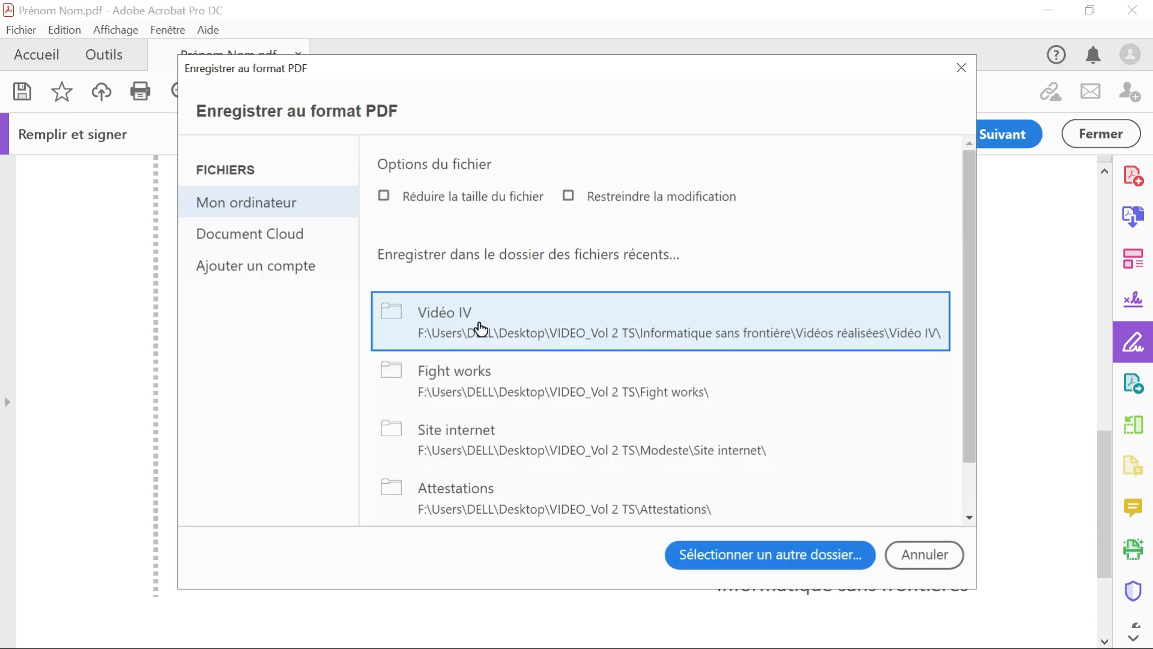
left_click(479, 324)
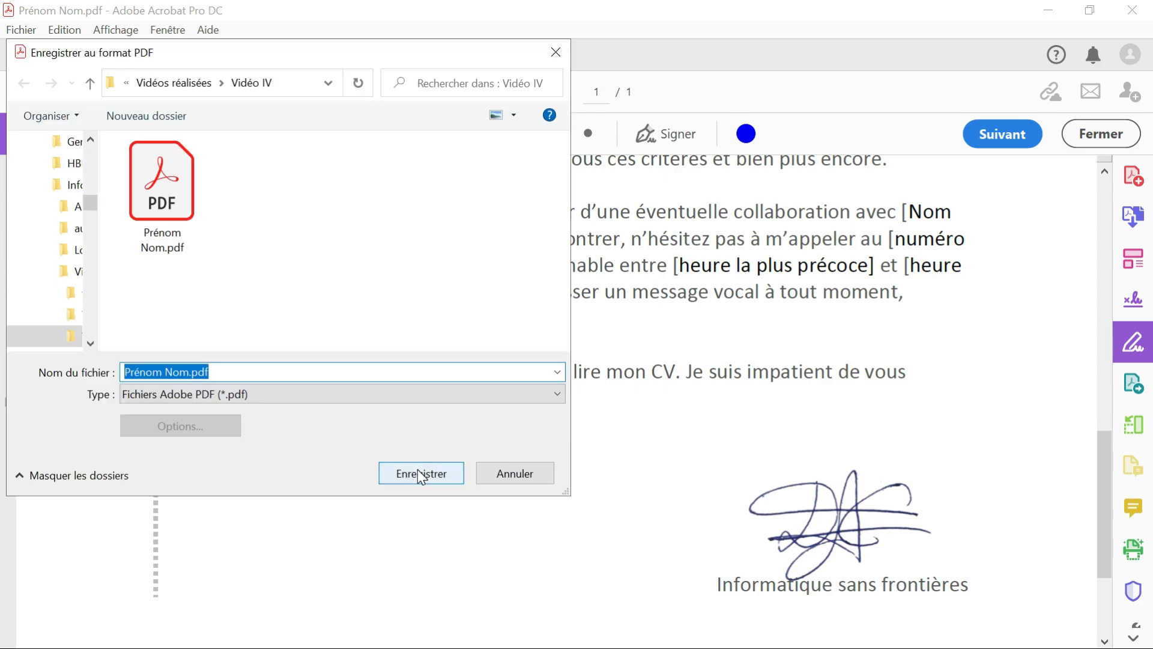
left_click(418, 471)
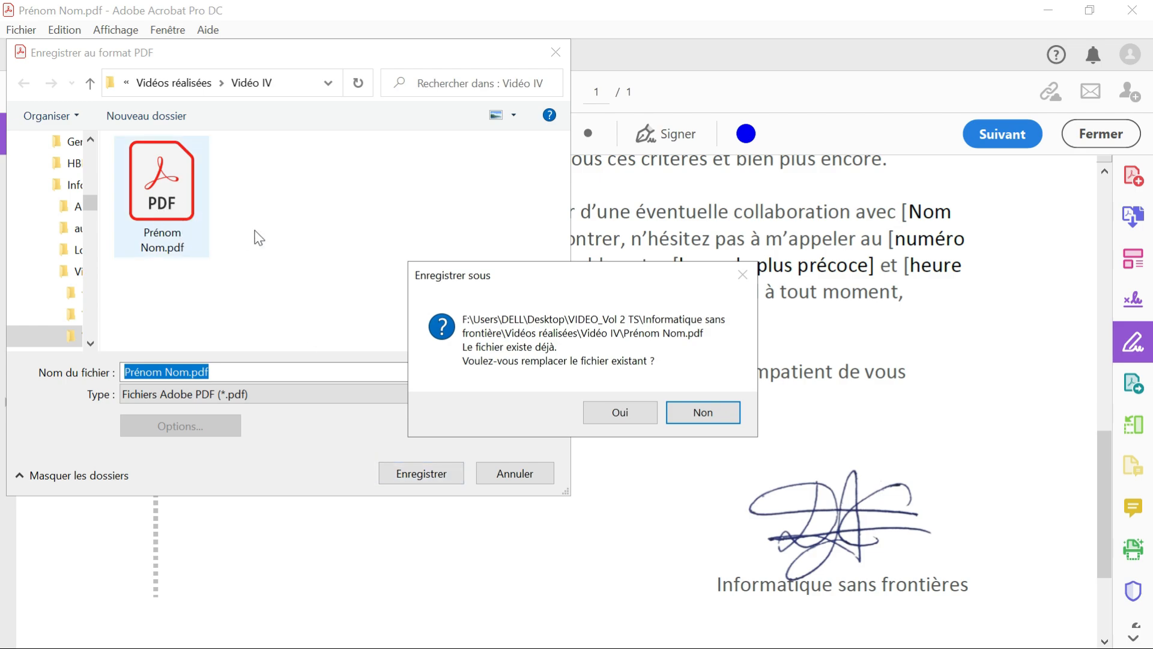
left_click(622, 415)
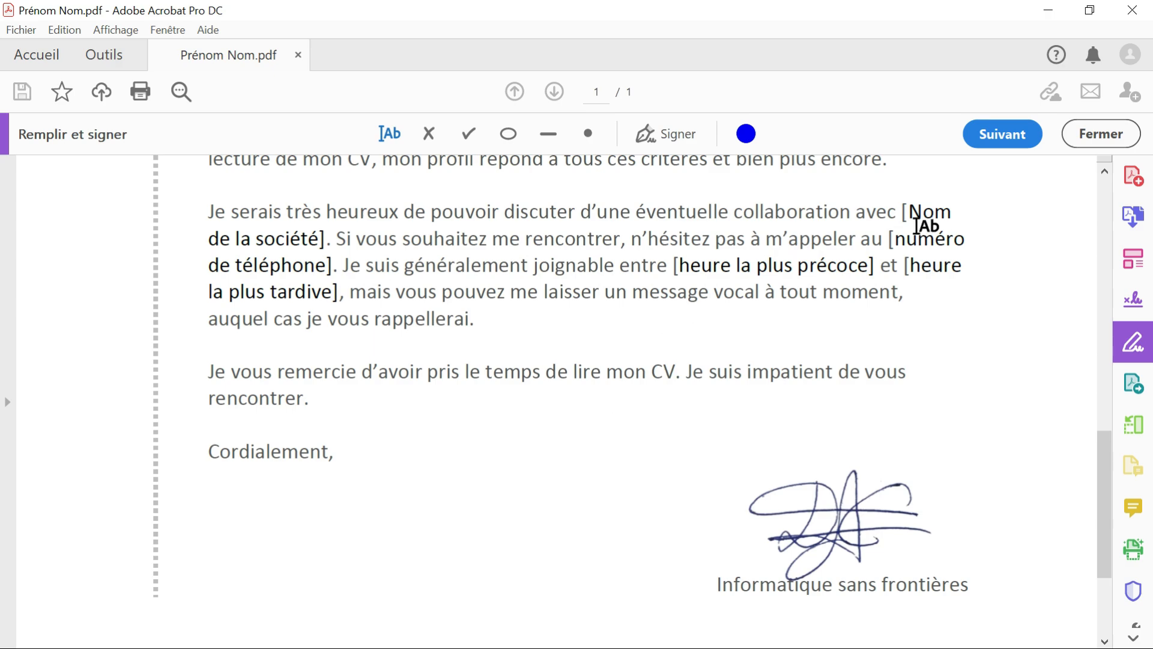
left_click(1137, 11)
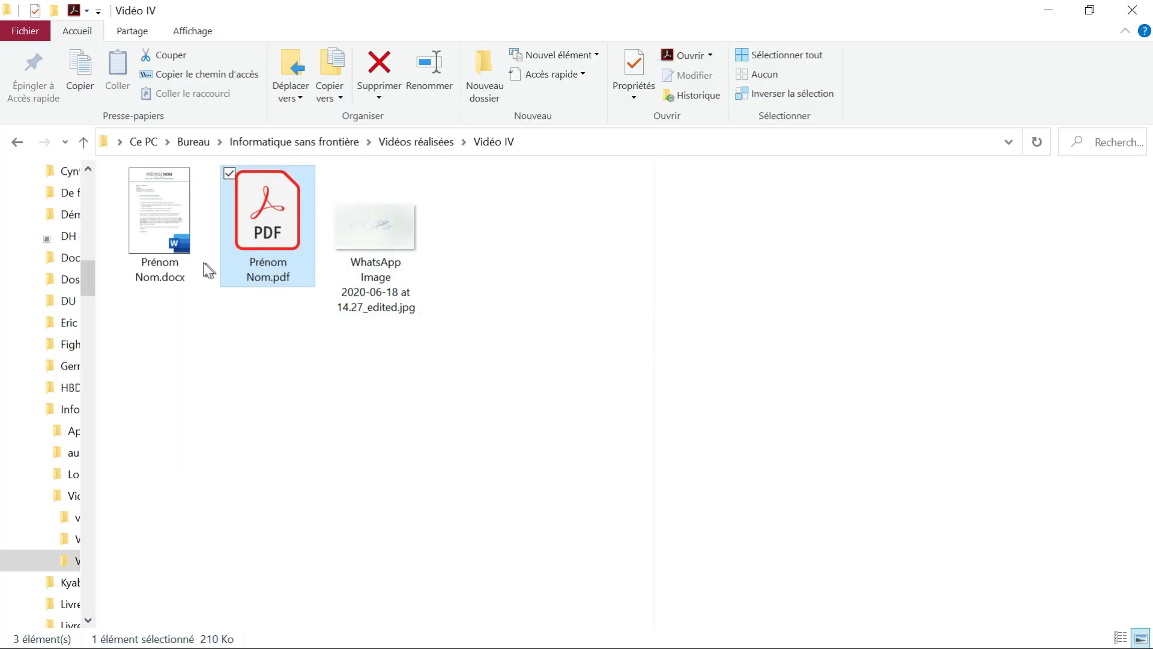
Reopen Prénom Nom.pdf from the Vidéo IV folder and check the signature below "Cordialement"
double_click(267, 212)
scroll(471, 357, "down", 3)
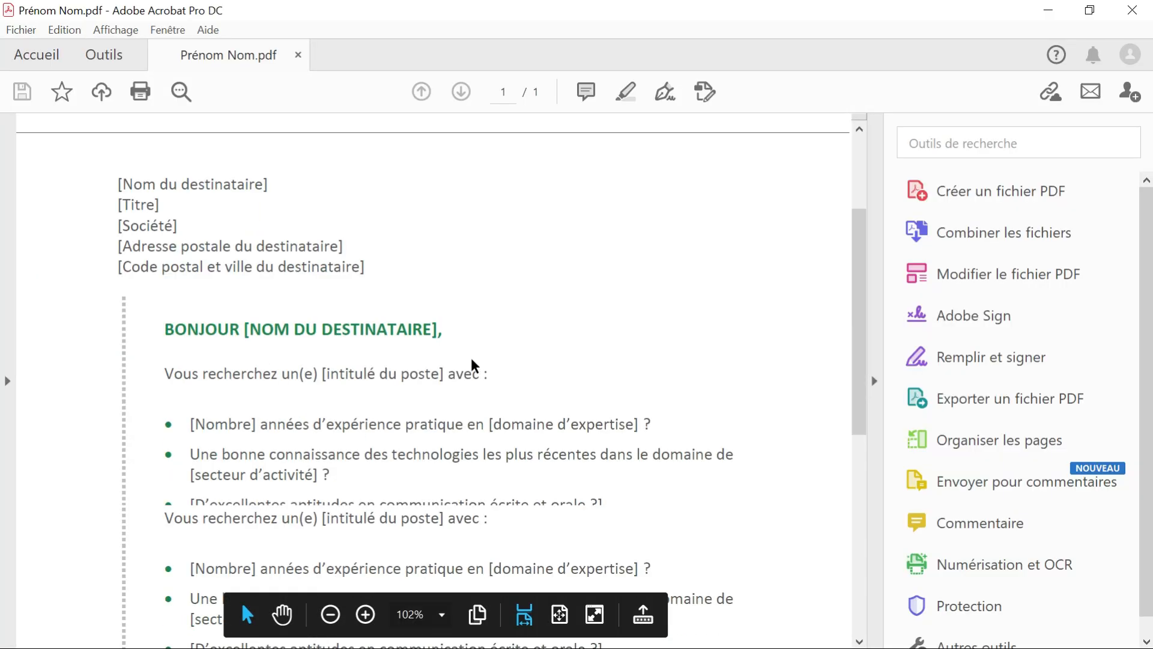
scroll(471, 358, "down", 5)
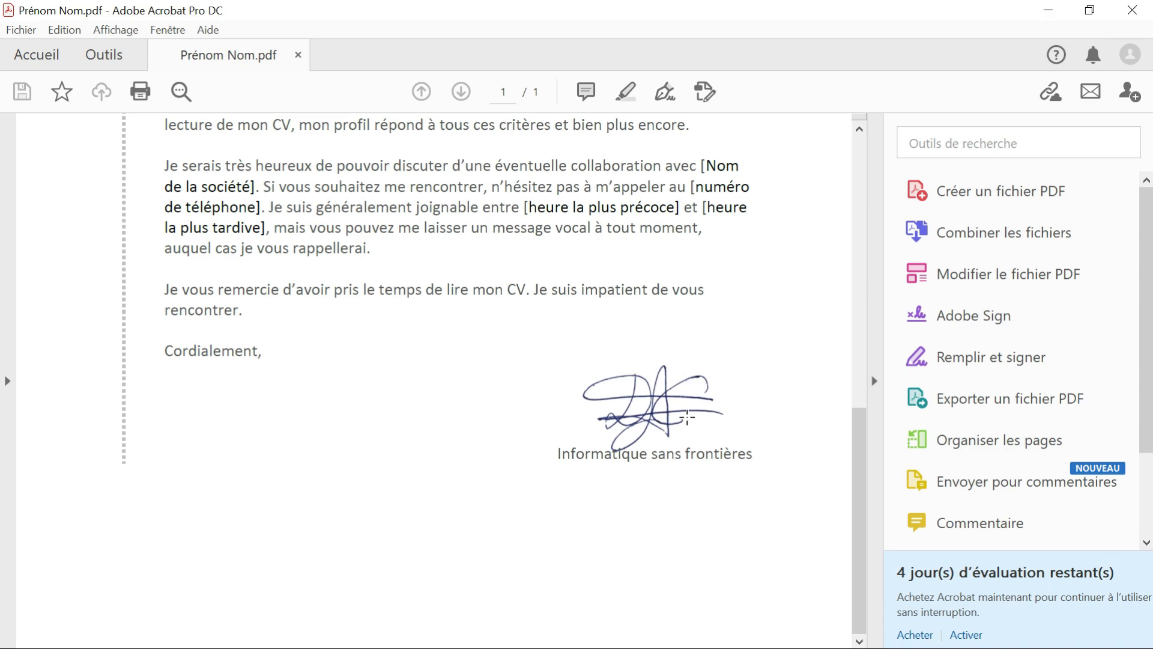
Minimize the Acrobat, File Explorer and Word windows to return to the desktop
left_click(1049, 10)
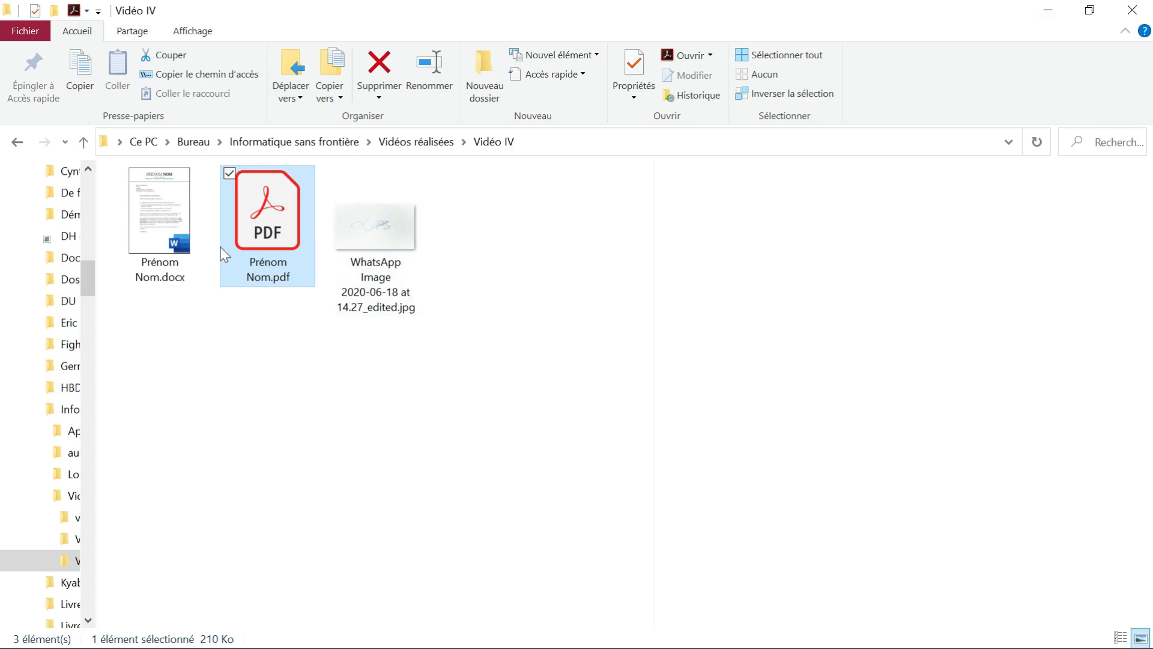
left_click(1056, 12)
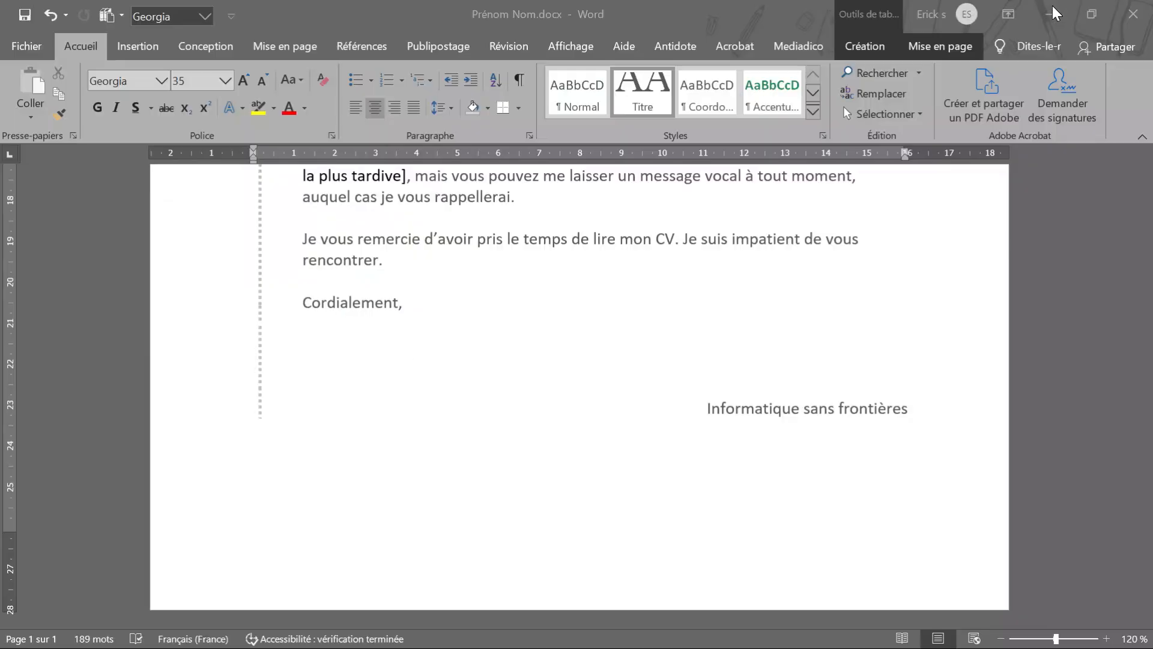
left_click(1056, 12)
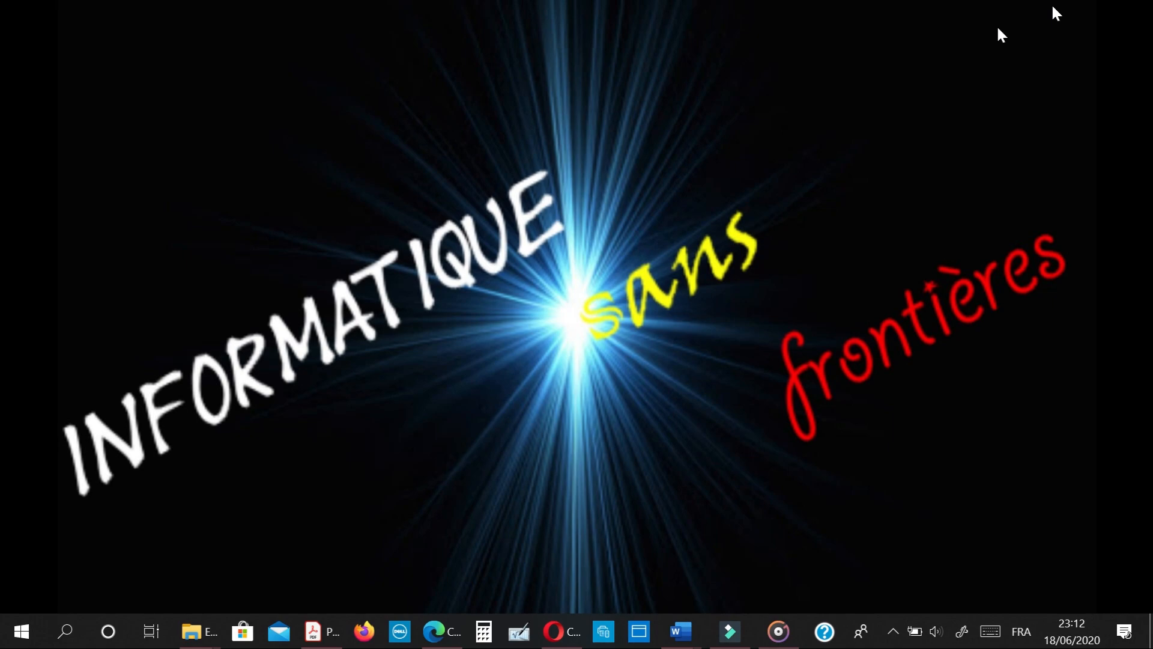